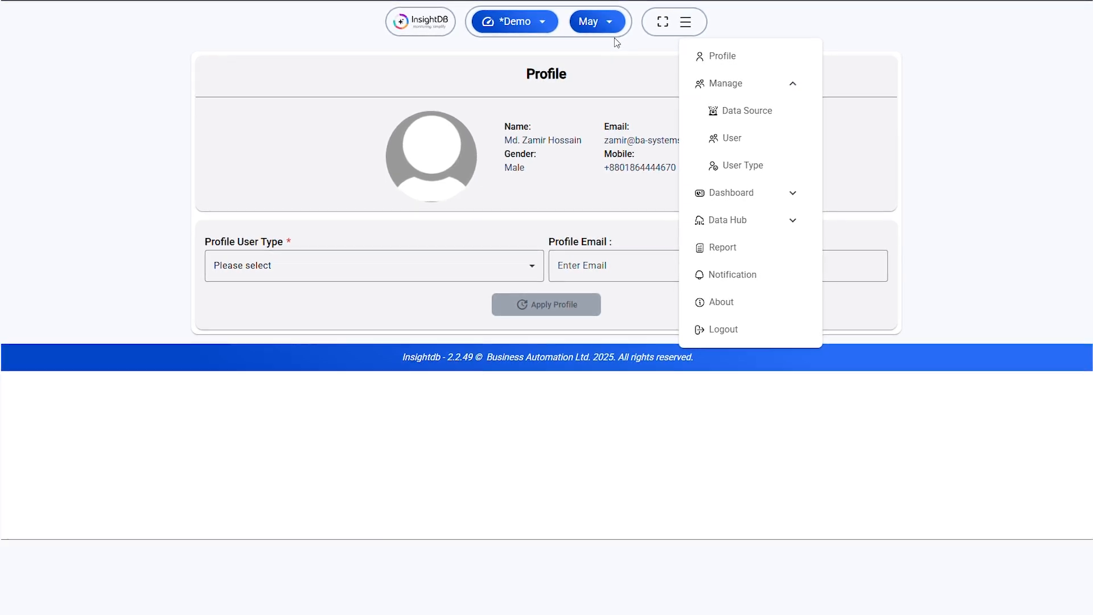
Open a new data source form from the Data Sources list and examine the available source types, from API to URL-JSON.
{"action": "left_click", "coordinate": [774, 113]}
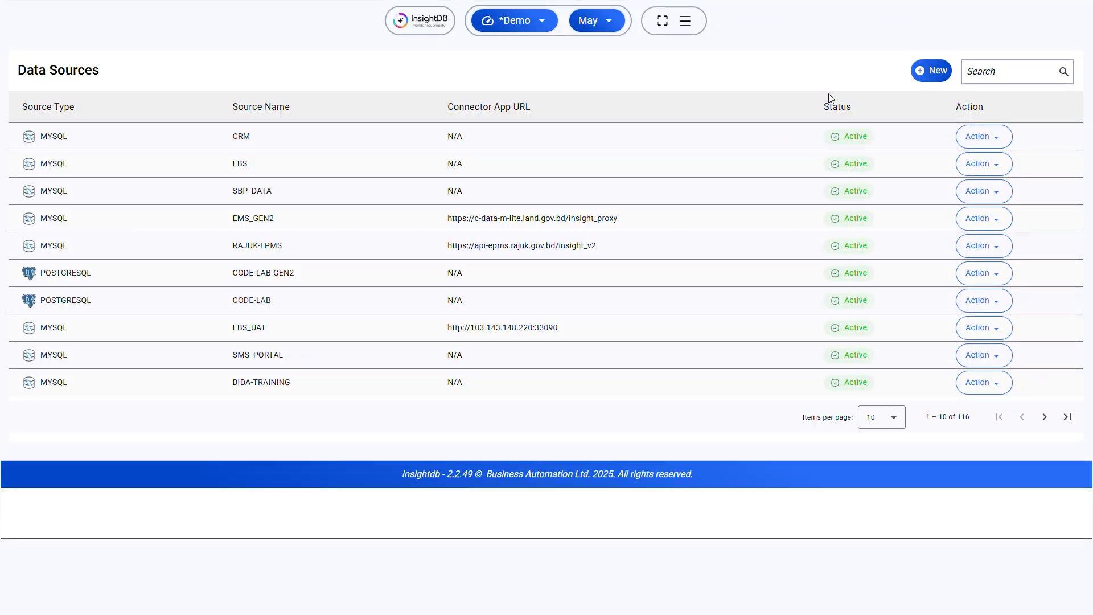
{"action": "left_click", "coordinate": [931, 70]}
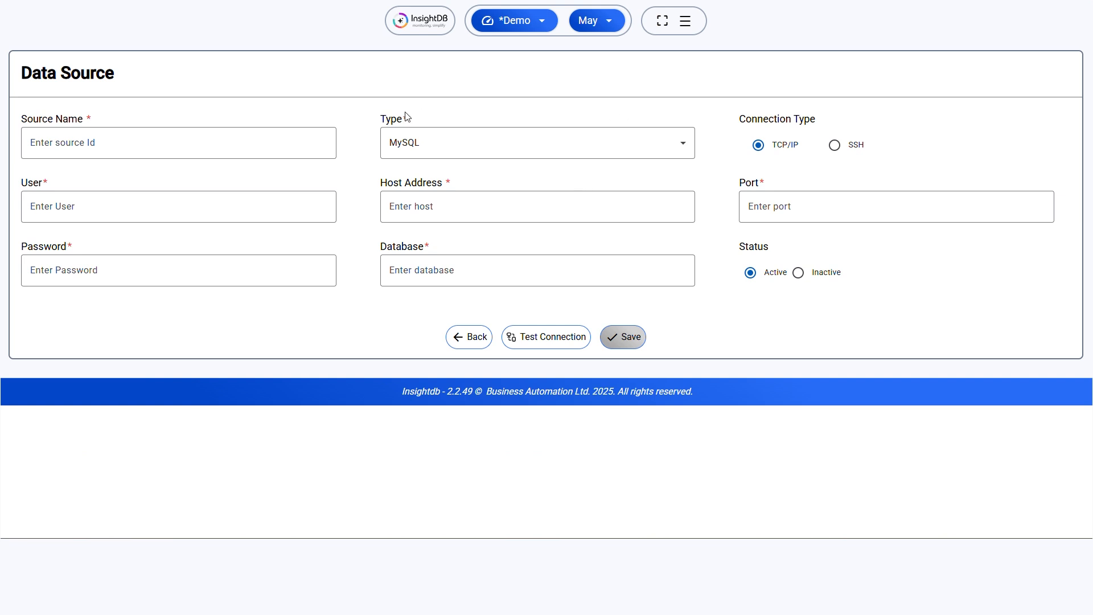
{"action": "left_click", "coordinate": [430, 139]}
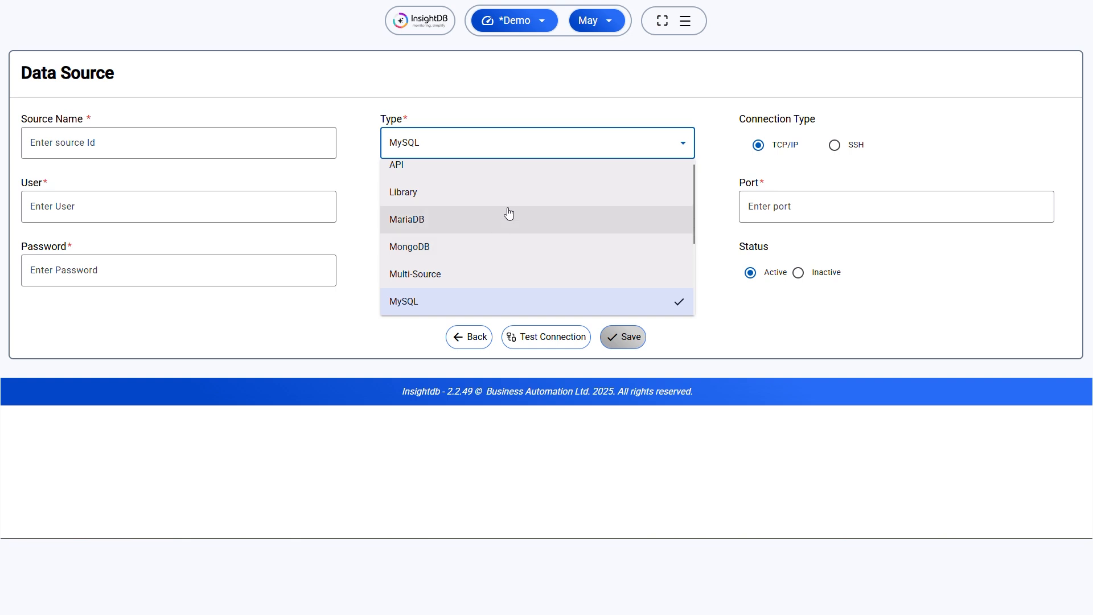
{"action": "scroll", "coordinate": [507, 213], "scroll_direction": "up", "scroll_amount": 1}
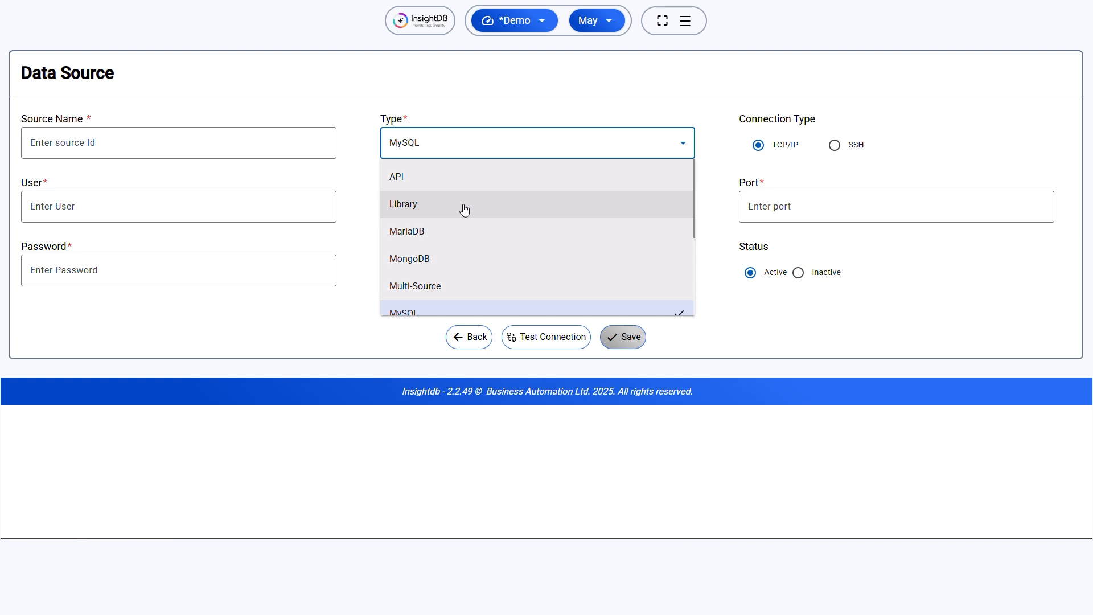
{"action": "scroll", "coordinate": [464, 208], "scroll_direction": "down", "scroll_amount": 1}
{"action": "scroll", "coordinate": [466, 276], "scroll_direction": "down", "scroll_amount": 2}
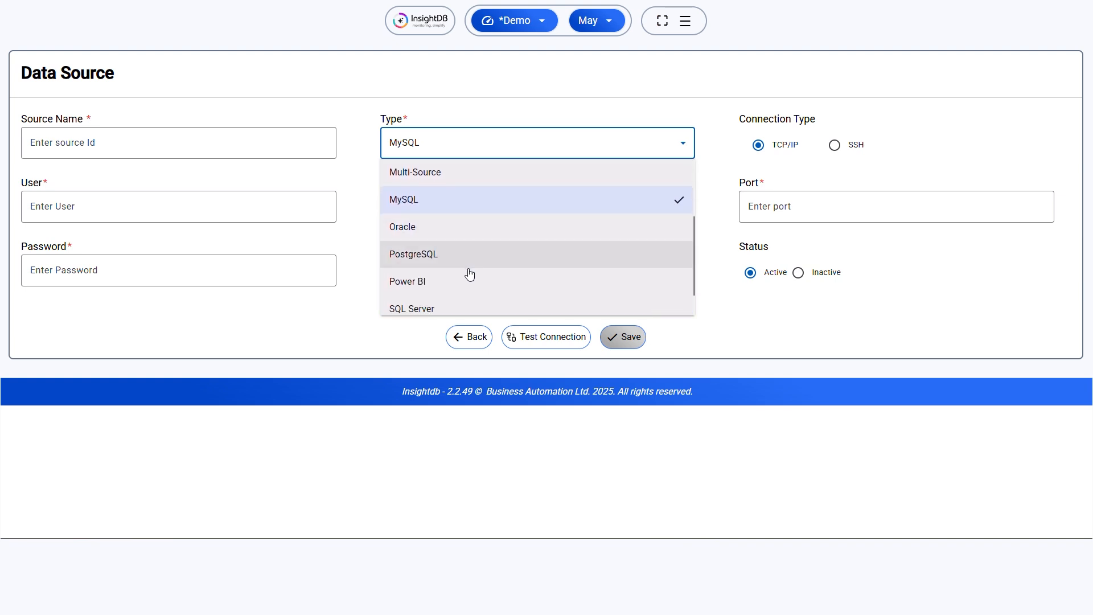
{"action": "scroll", "coordinate": [475, 272], "scroll_direction": "down", "scroll_amount": 1}
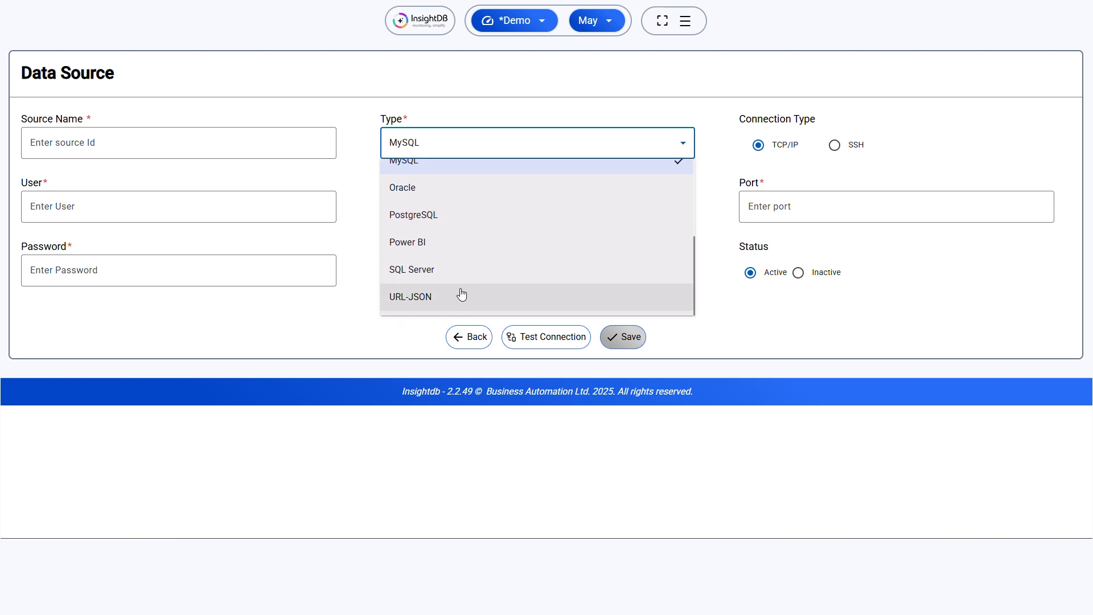
{"action": "scroll", "coordinate": [462, 276], "scroll_direction": "up", "scroll_amount": 1}
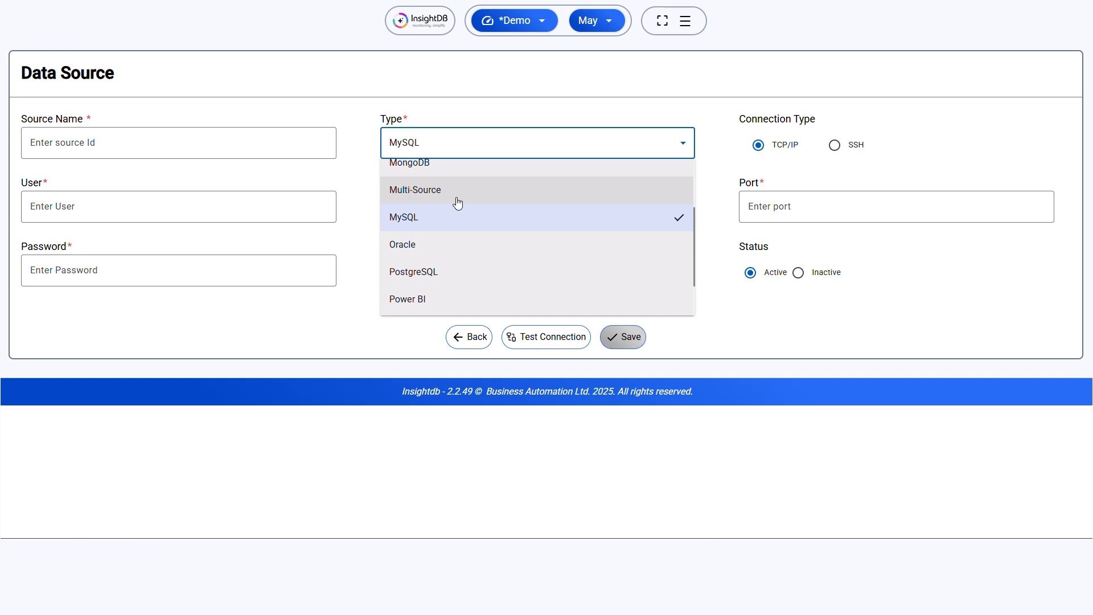
{"action": "left_click", "coordinate": [686, 73]}
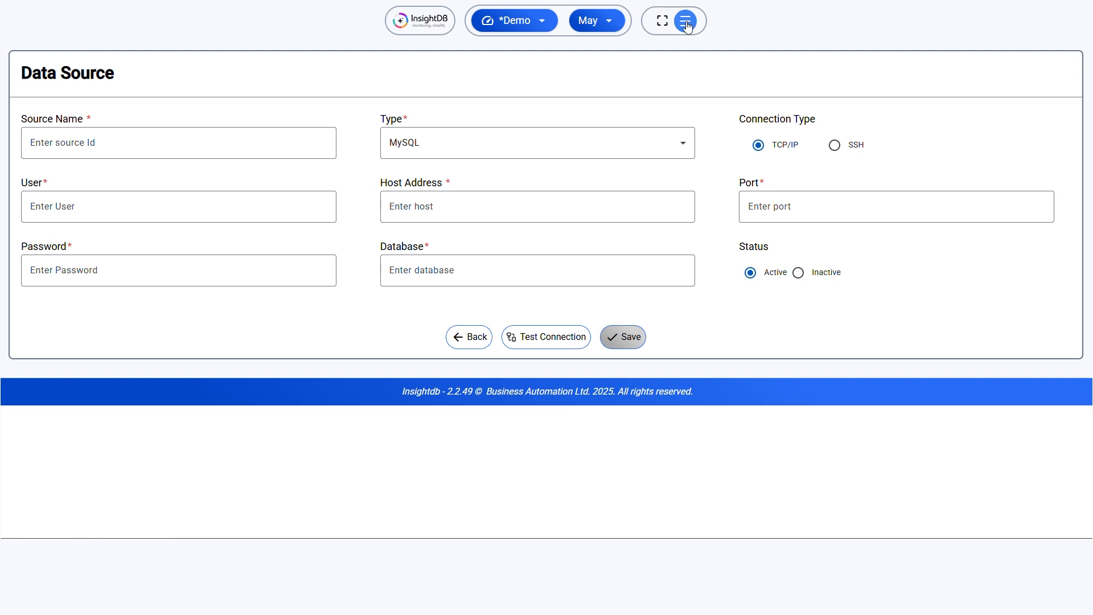
Leave the blank data source form and return to the Data Sources list.
{"action": "left_click", "coordinate": [686, 25]}
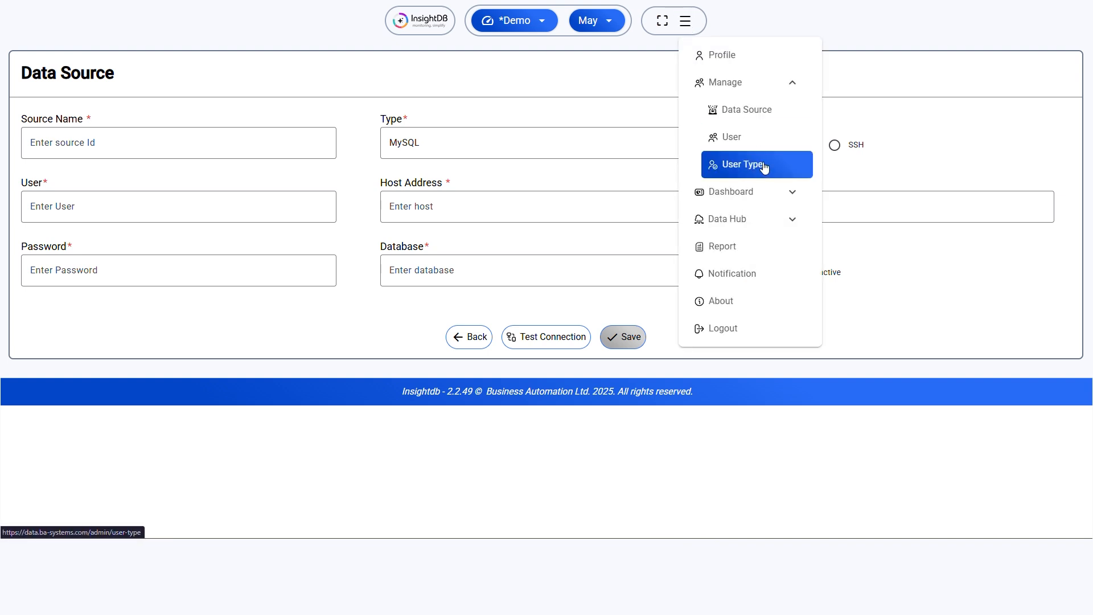
{"action": "left_click", "coordinate": [742, 112]}
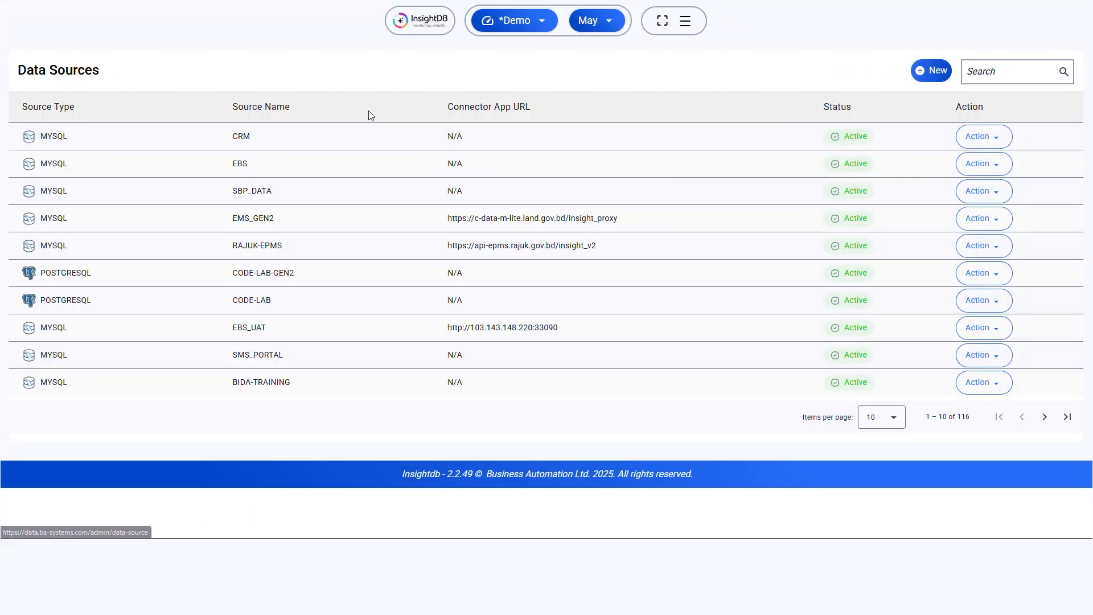
{"action": "left_click", "coordinate": [684, 21]}
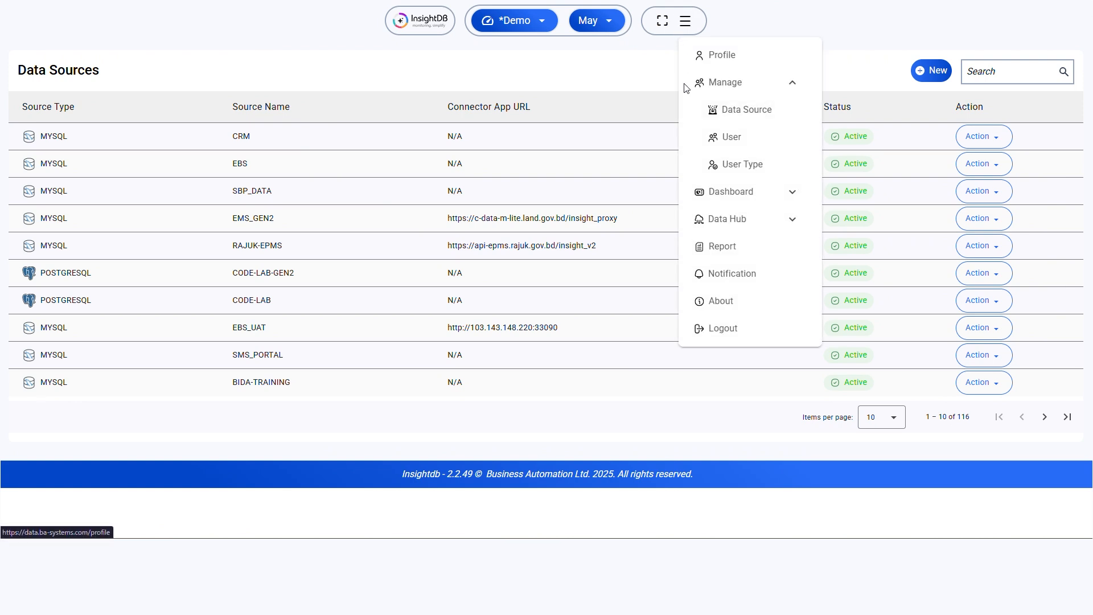
{"action": "left_click", "coordinate": [706, 117]}
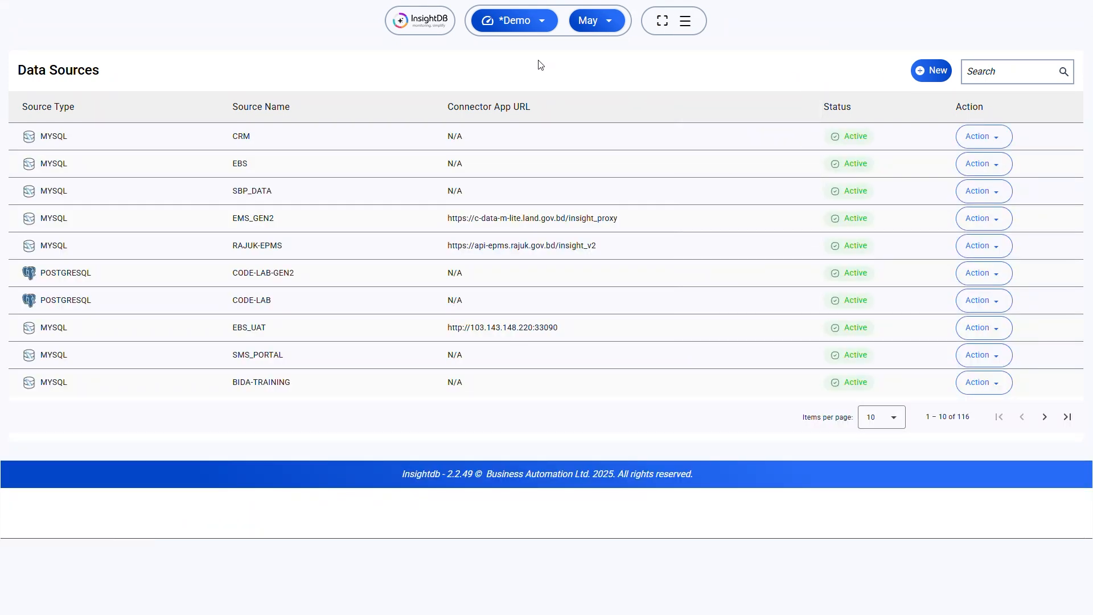
Increase the items per page of the Data Sources list to 20 and to 50.
{"action": "left_click", "coordinate": [875, 421]}
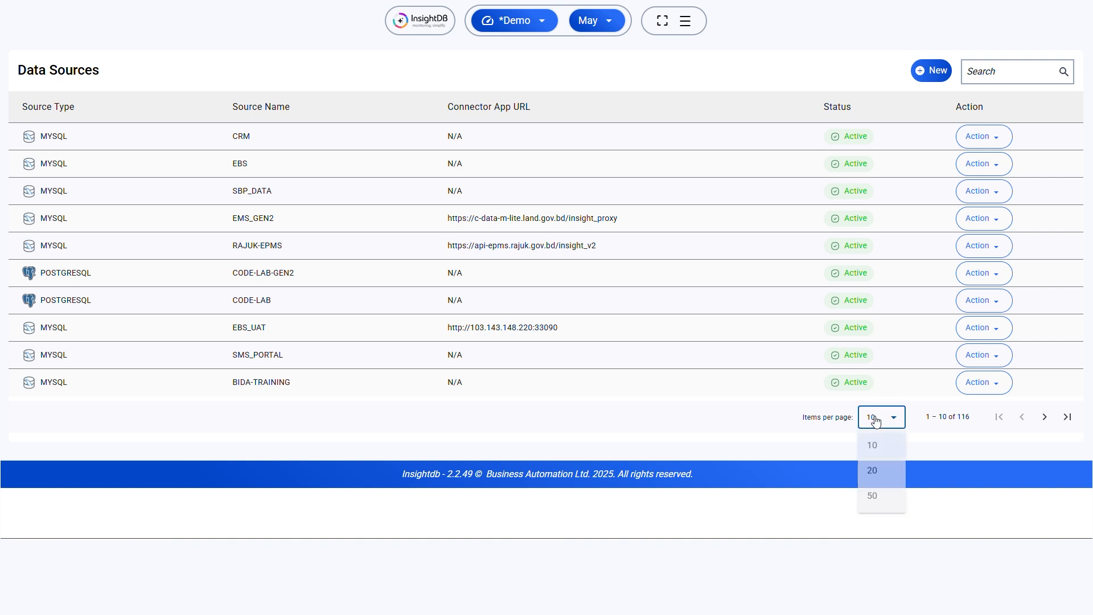
{"action": "left_click", "coordinate": [875, 495]}
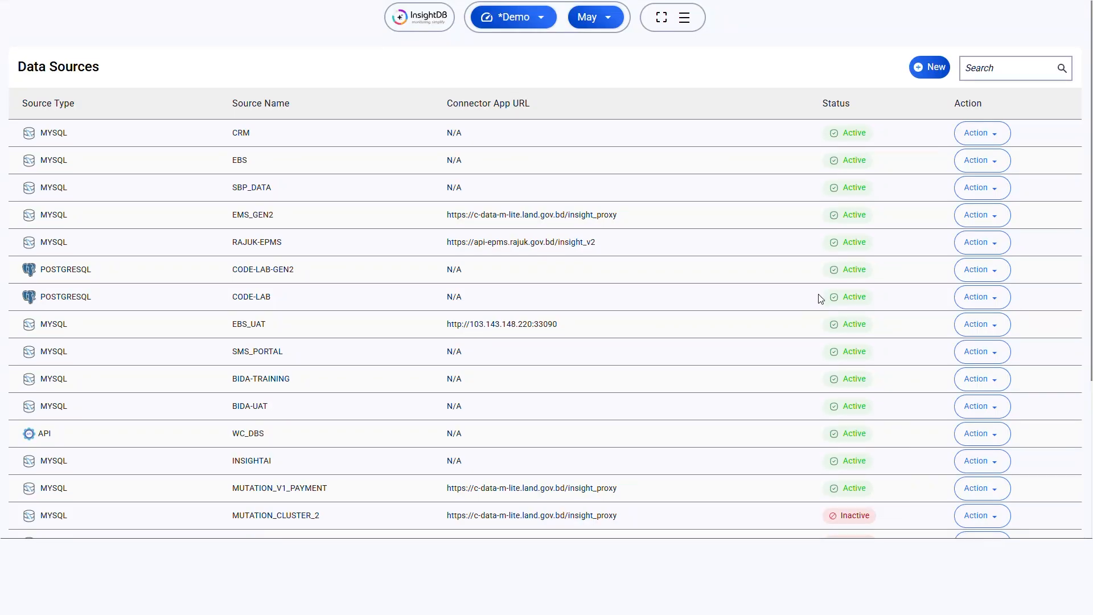
{"action": "scroll", "coordinate": [820, 298], "scroll_direction": "down", "scroll_amount": 4}
{"action": "left_click", "coordinate": [883, 469]}
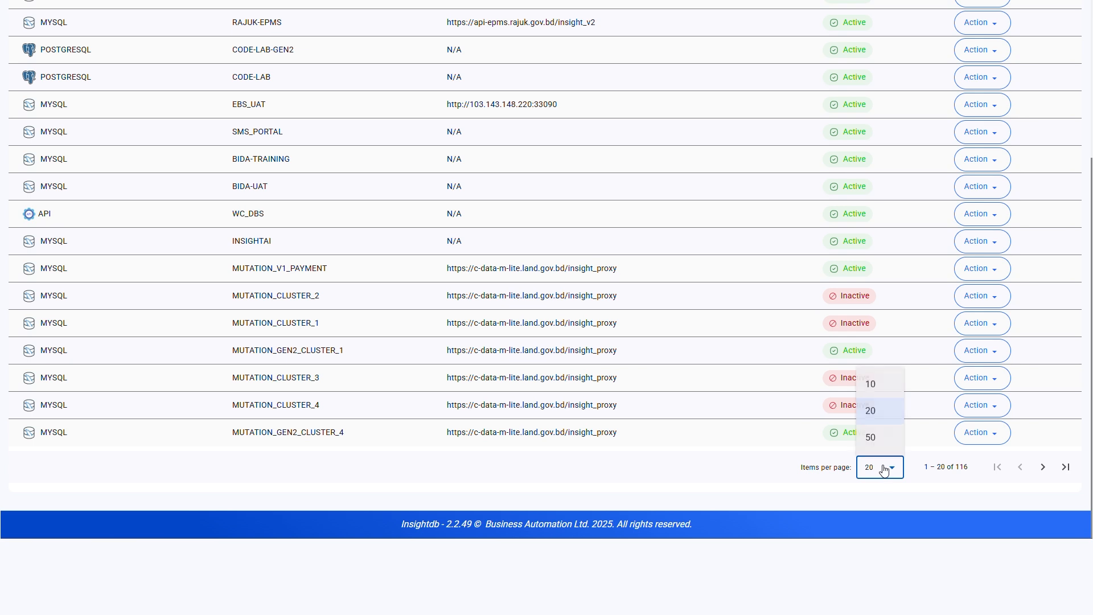
{"action": "left_click", "coordinate": [876, 438]}
{"action": "scroll", "coordinate": [885, 359], "scroll_direction": "up", "scroll_amount": 5}
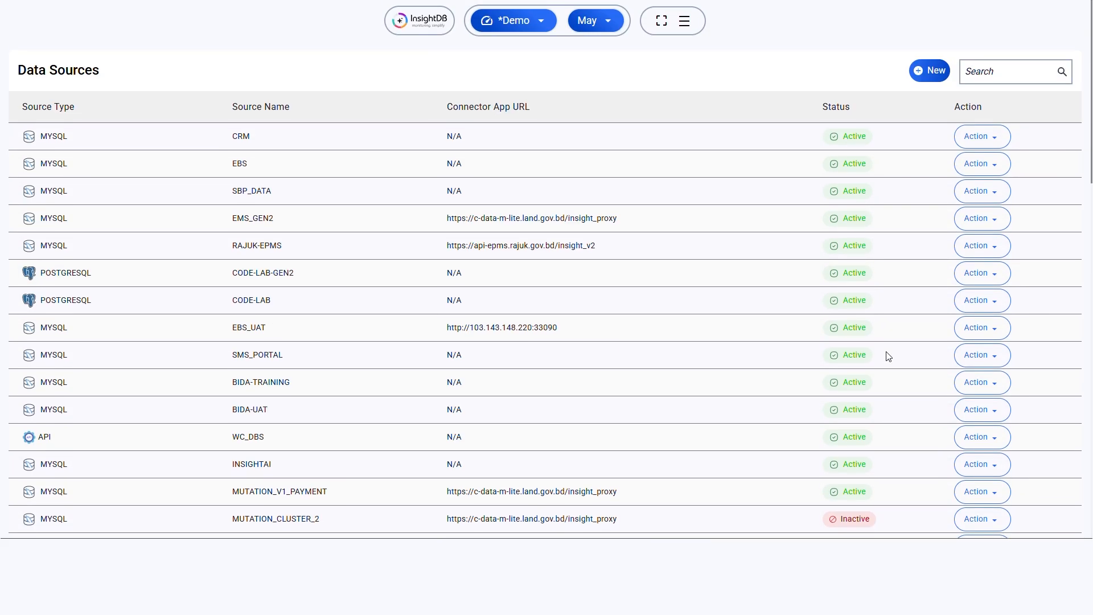
Look through the 50-row data source list and reset the items per page to 10.
{"action": "scroll", "coordinate": [964, 279], "scroll_direction": "down", "scroll_amount": 9}
{"action": "scroll", "coordinate": [962, 278], "scroll_direction": "up", "scroll_amount": 9}
{"action": "scroll", "coordinate": [926, 165], "scroll_direction": "down", "scroll_amount": 18}
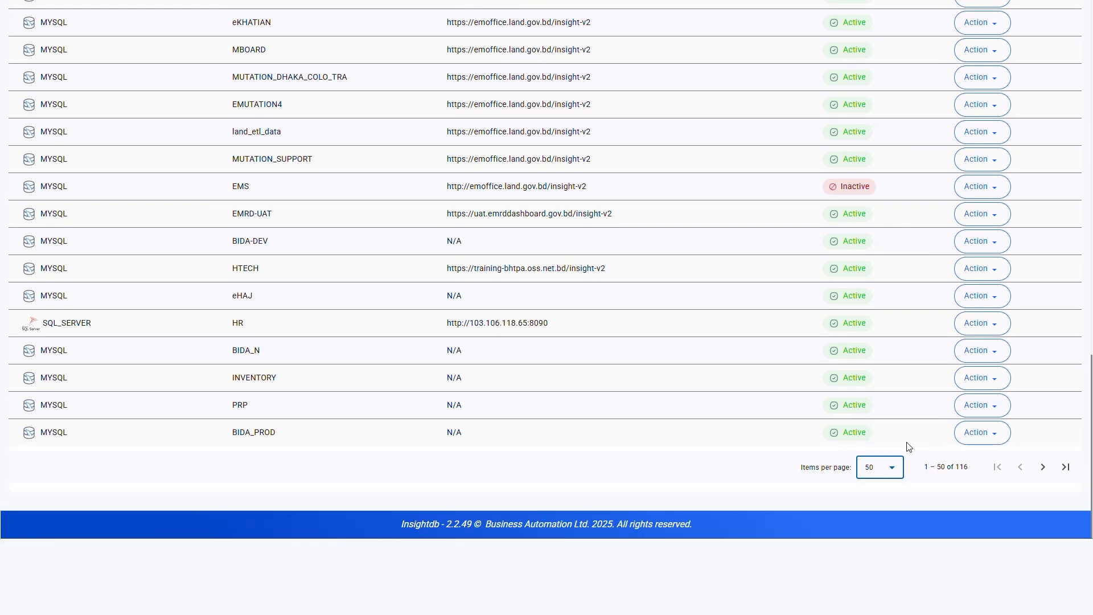
{"action": "left_click", "coordinate": [874, 468]}
{"action": "left_click", "coordinate": [869, 401]}
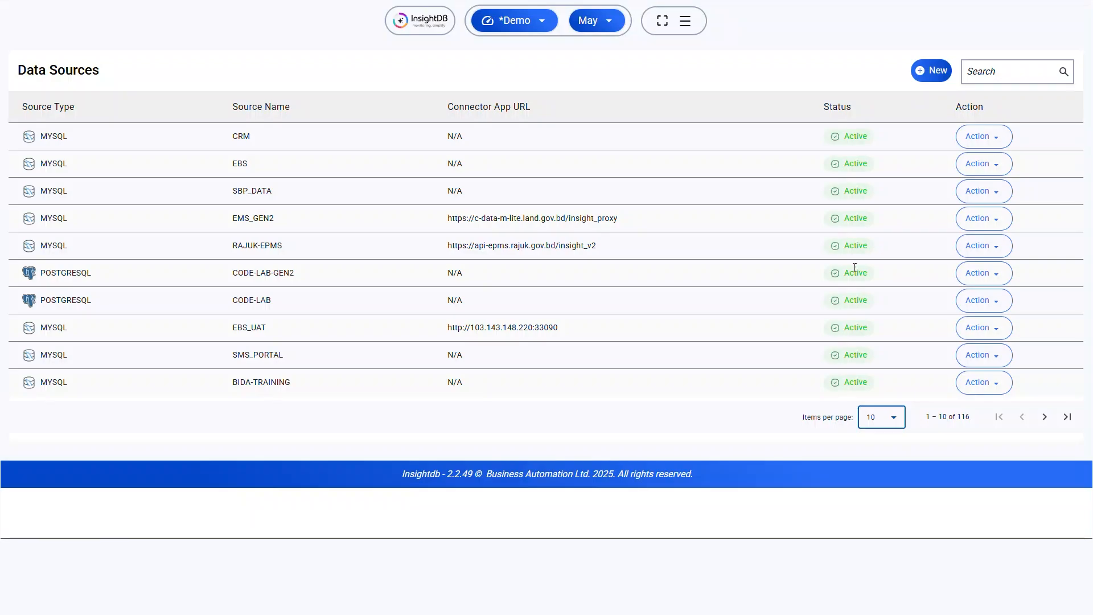
Search the data sources for "ebs".
{"action": "left_click", "coordinate": [985, 69]}
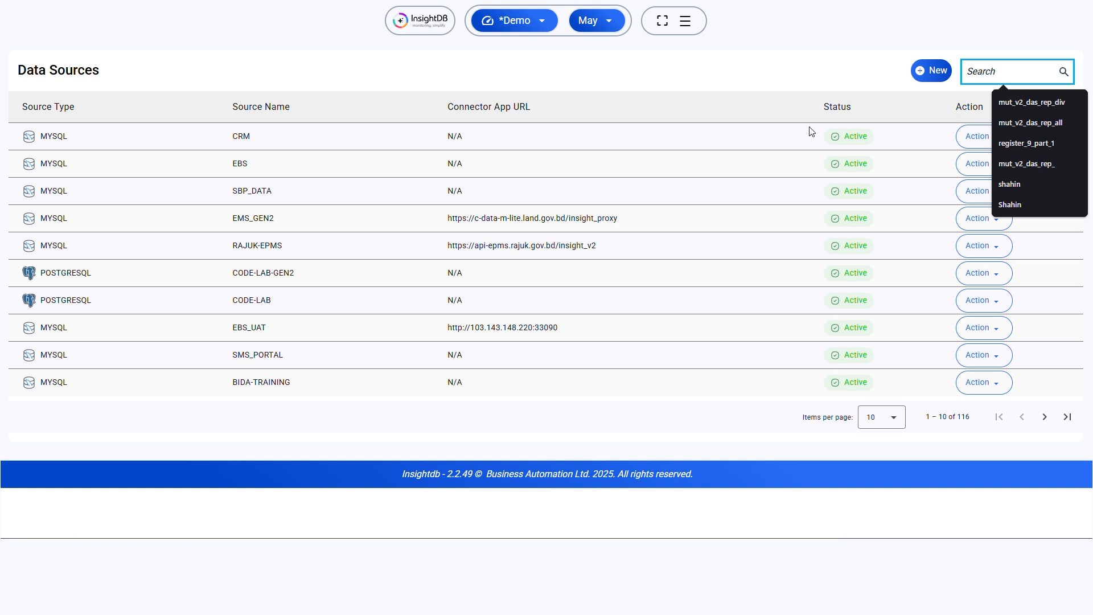
{"action": "type", "text": "ebs"}
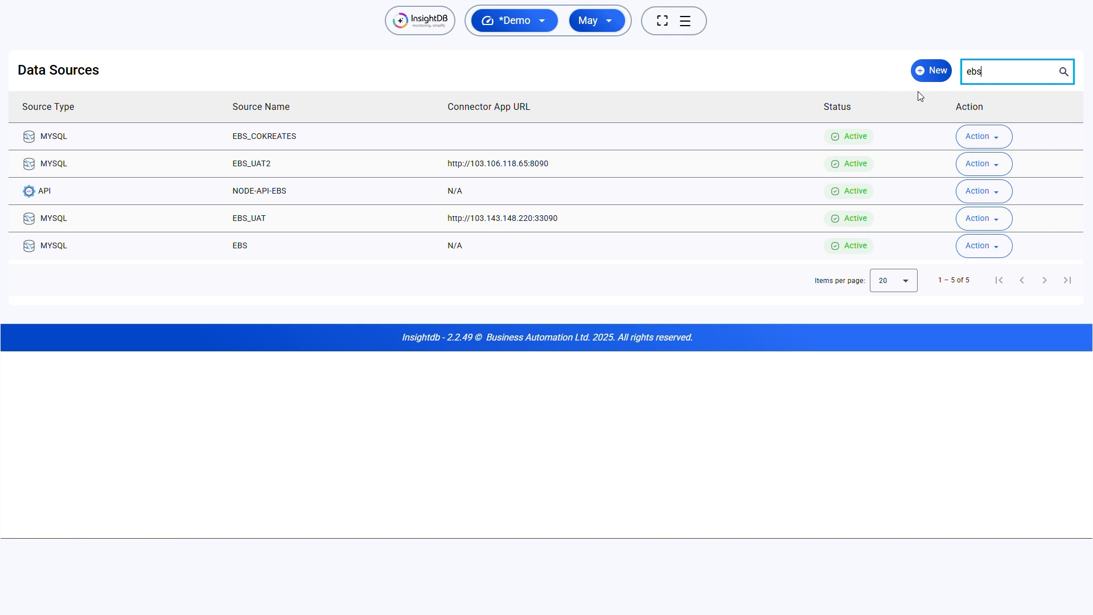
Start a new data source, check its user and host address fields, and try MariaDB as the source type.
{"action": "left_click", "coordinate": [930, 72]}
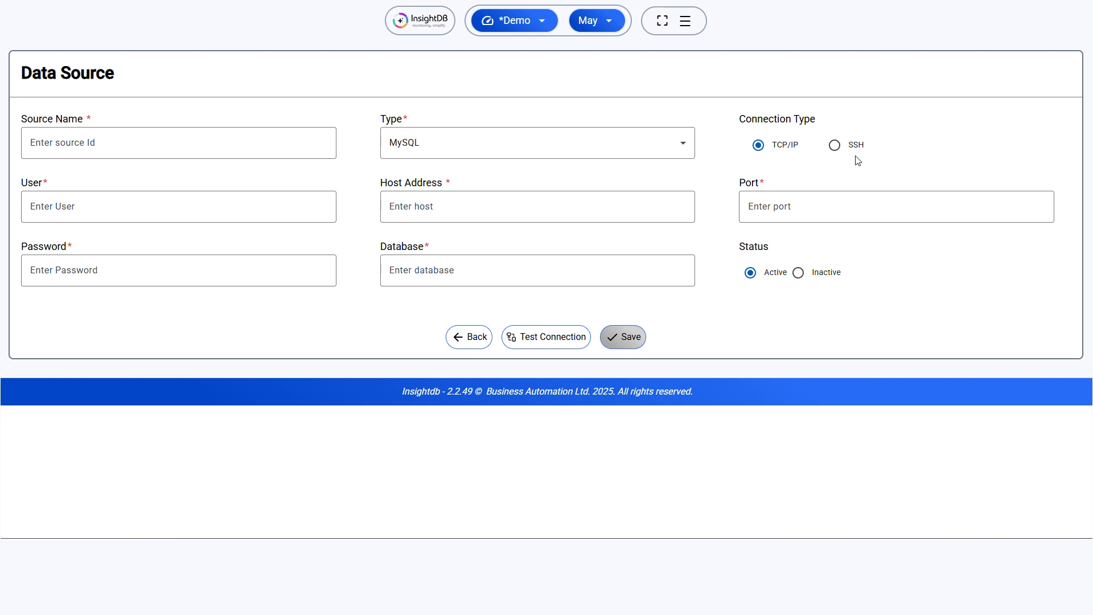
{"action": "left_click", "coordinate": [84, 210]}
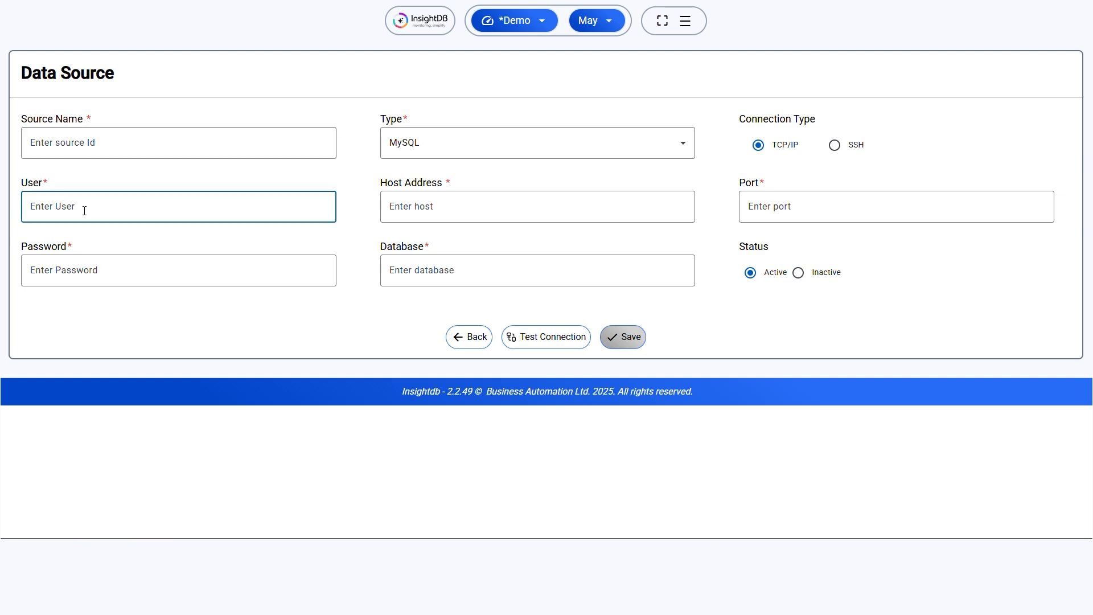
{"action": "left_click", "coordinate": [458, 205]}
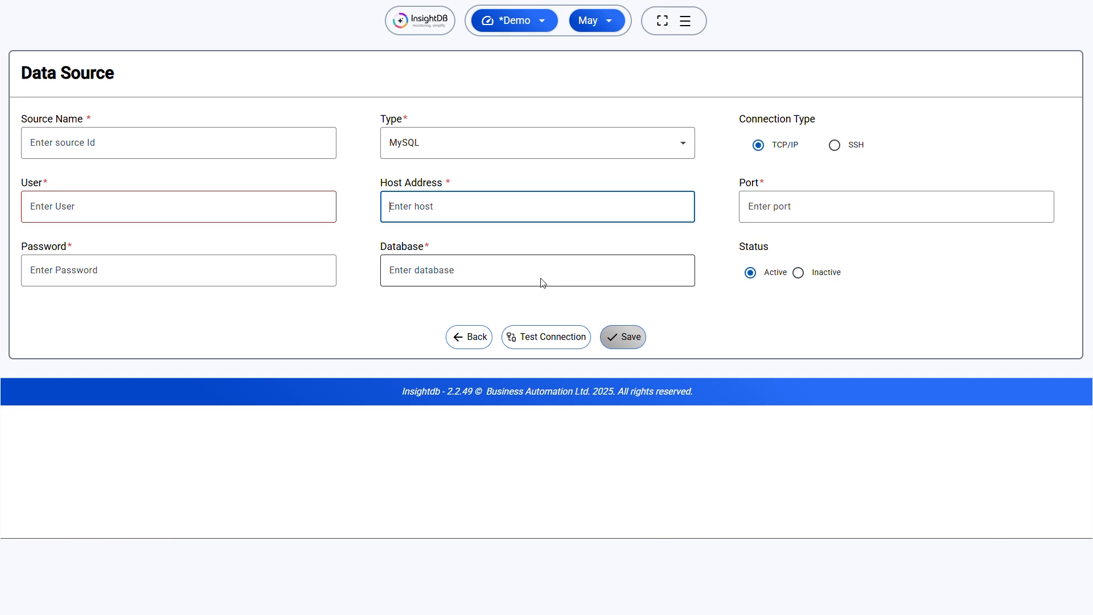
{"action": "left_click", "coordinate": [502, 137]}
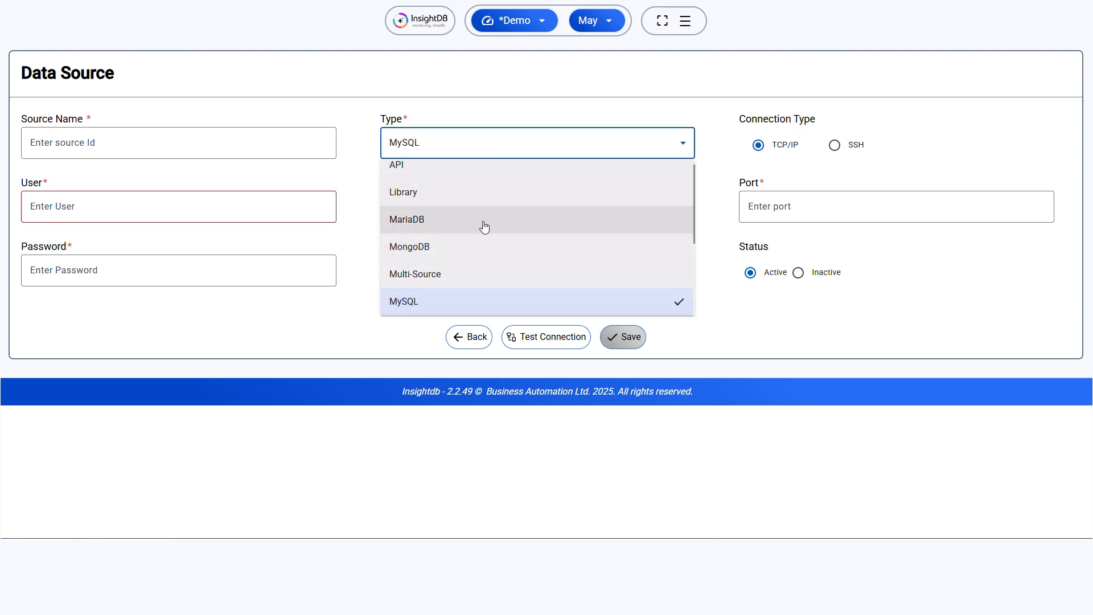
{"action": "left_click", "coordinate": [483, 226]}
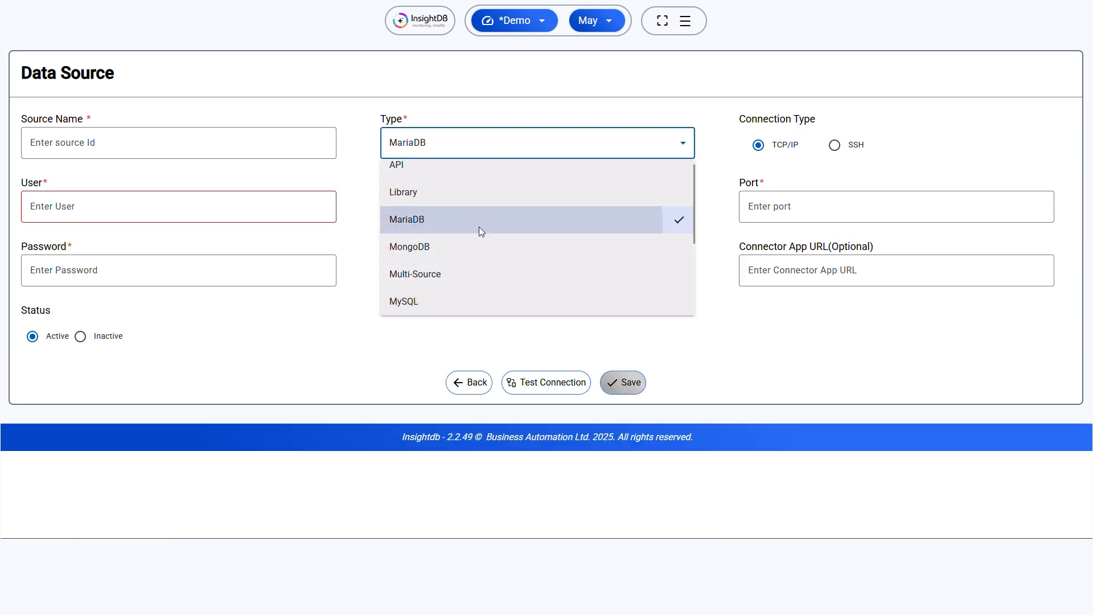
Switch the new data source's type back to MySQL and return to the list without saving.
{"action": "left_click", "coordinate": [438, 140]}
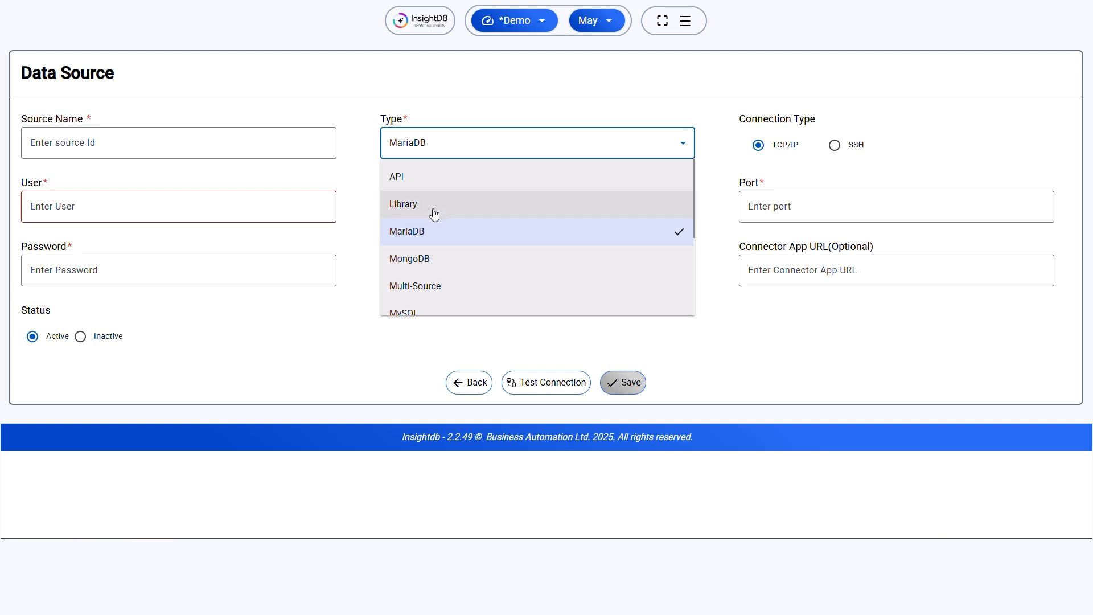
{"action": "scroll", "coordinate": [435, 216], "scroll_direction": "down", "scroll_amount": 1}
{"action": "left_click", "coordinate": [439, 265]}
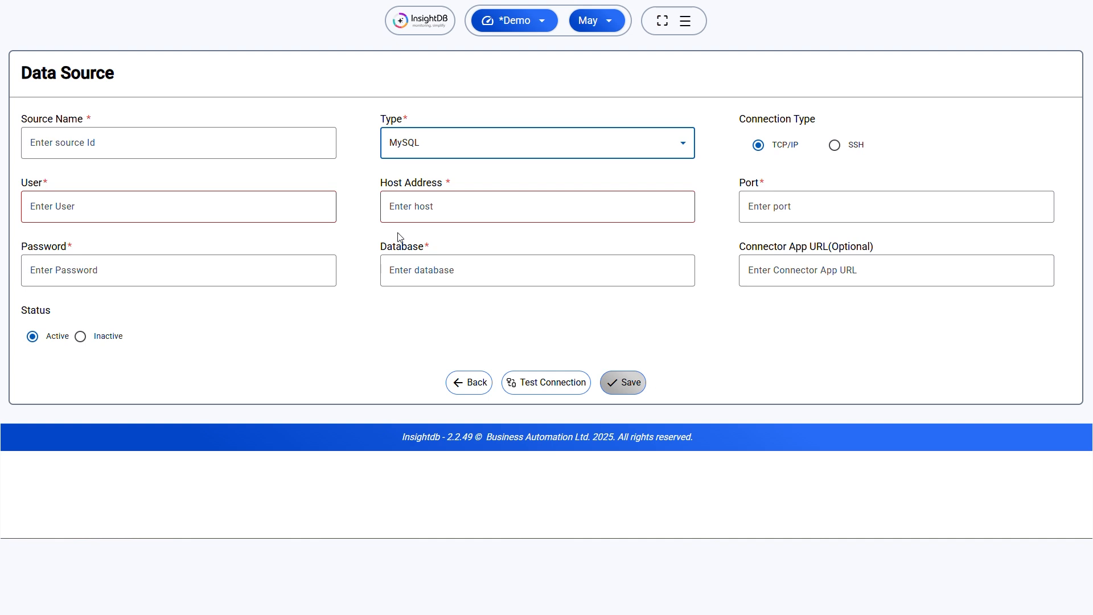
{"action": "left_click", "coordinate": [480, 397]}
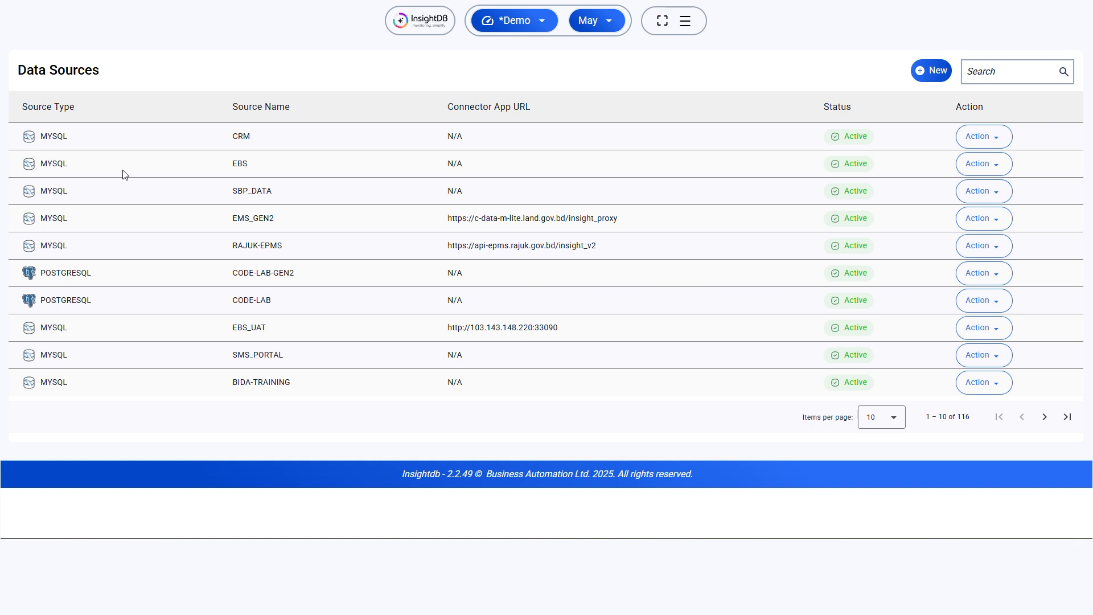
Open the details of the EBS data source and examine its host address and type.
{"action": "left_click", "coordinate": [988, 166]}
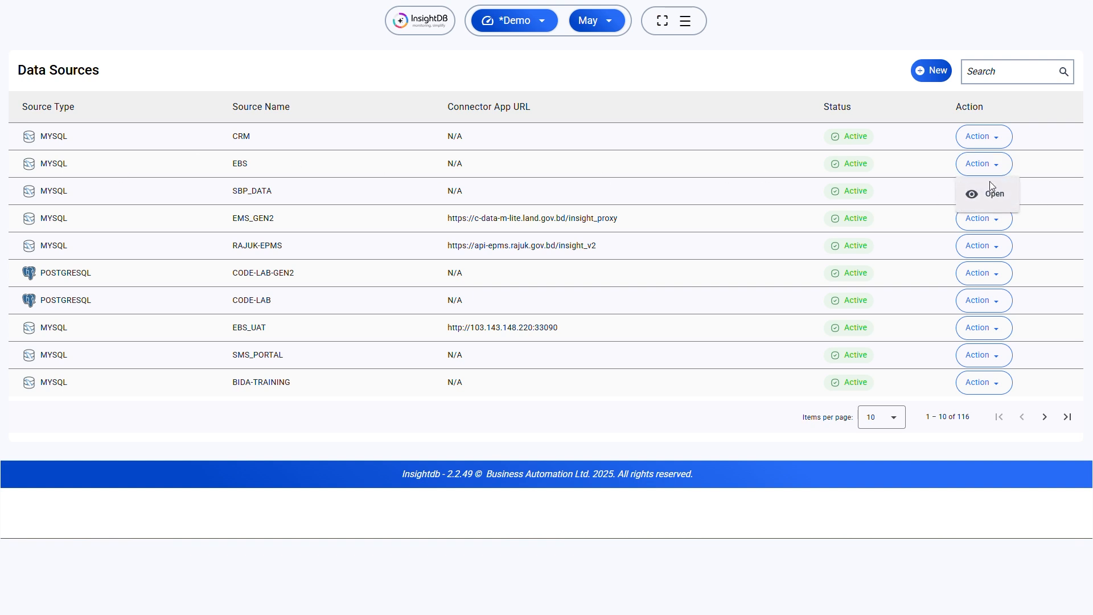
{"action": "left_click", "coordinate": [996, 196]}
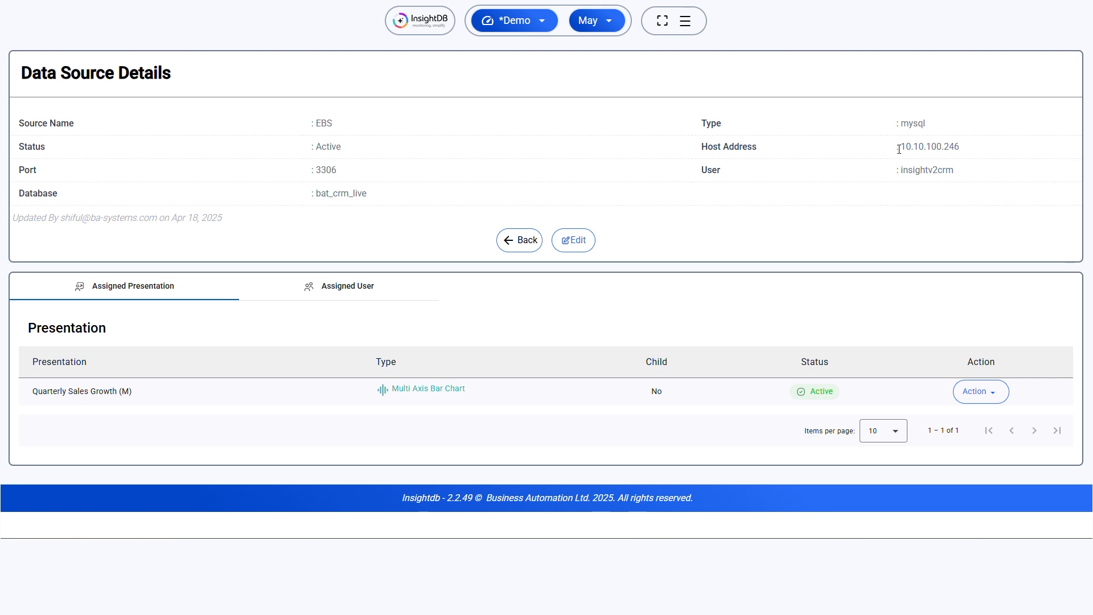
{"action": "left_click_drag", "start_coordinate": [902, 150], "coordinate": [990, 153]}
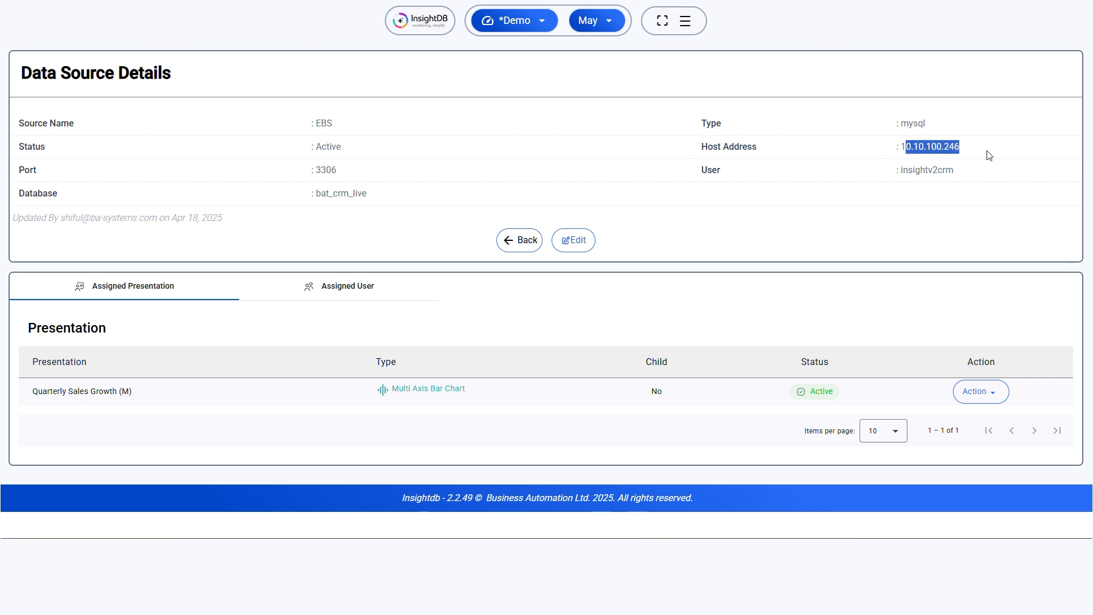
{"action": "double_click", "coordinate": [914, 123]}
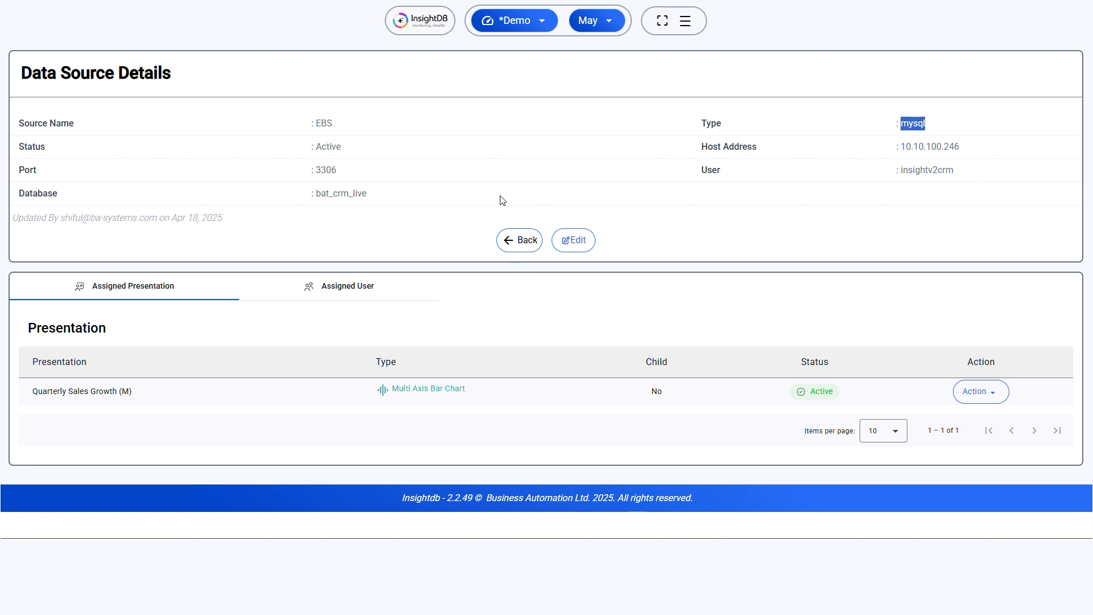
Open the EBS data source for editing, test its connection, and examine the reported database version.
{"action": "left_click", "coordinate": [575, 241]}
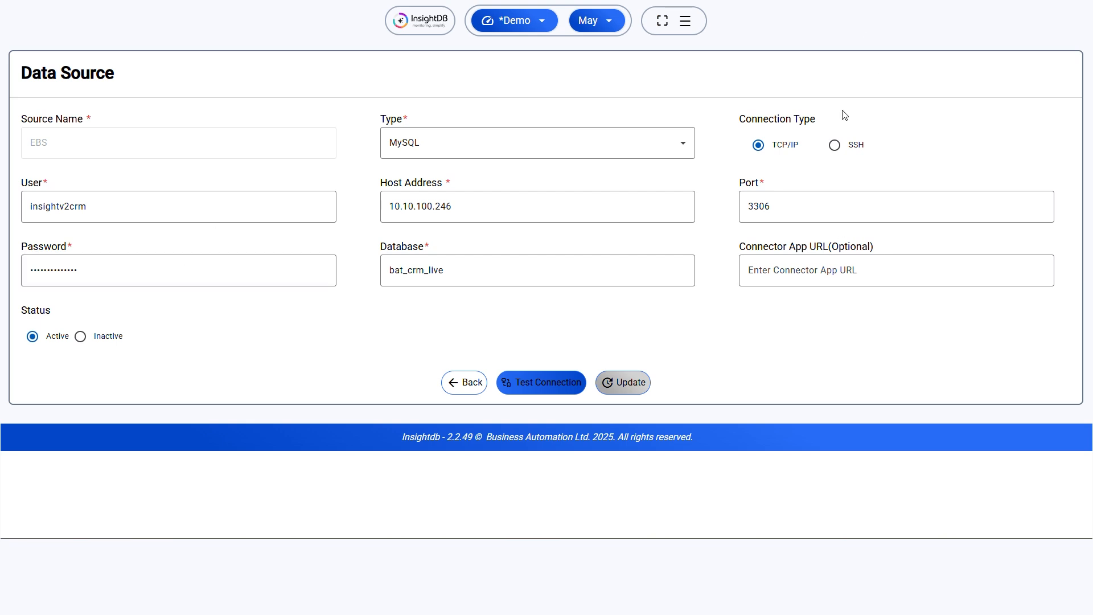
{"action": "left_click", "coordinate": [537, 387]}
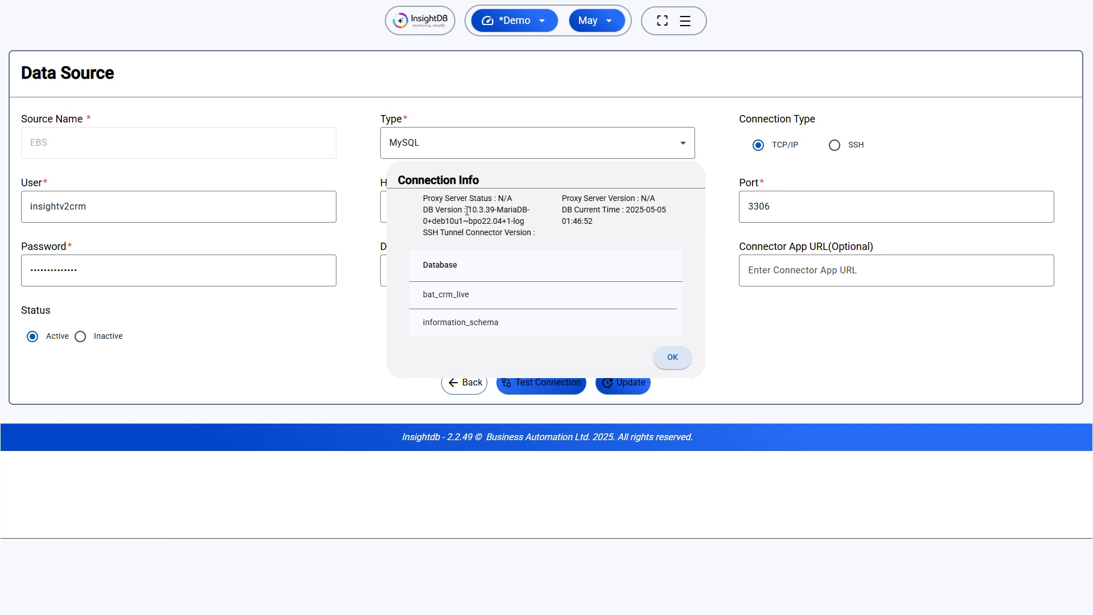
{"action": "left_click_drag", "start_coordinate": [472, 210], "coordinate": [540, 216]}
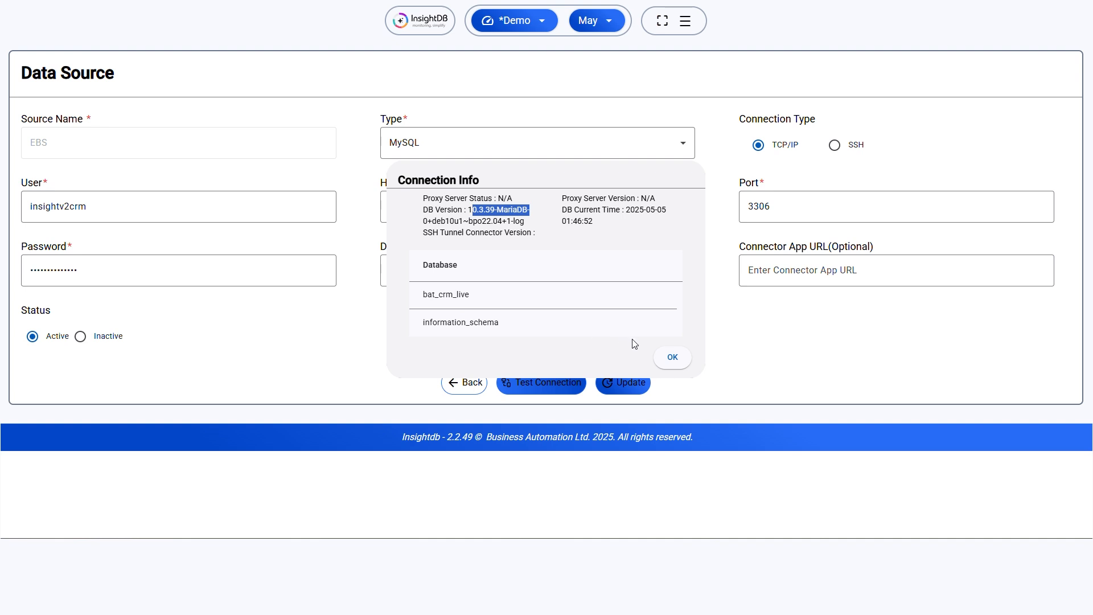
Dismiss the EBS connection information and return to the data source list without updating the source.
{"action": "left_click", "coordinate": [671, 357]}
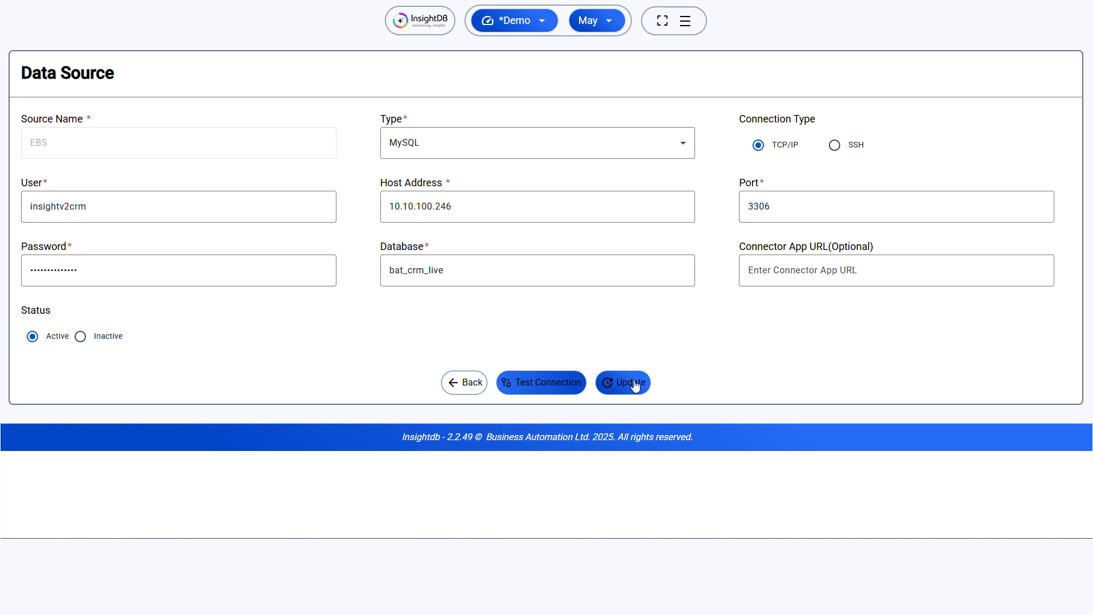
{"action": "left_click", "coordinate": [447, 385]}
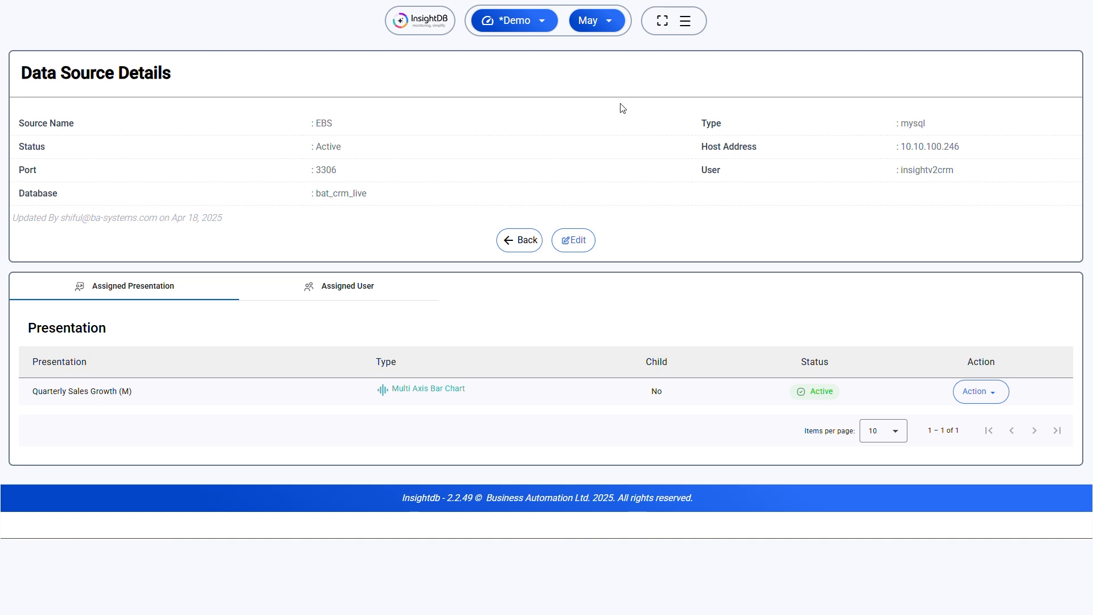
{"action": "left_click", "coordinate": [518, 241]}
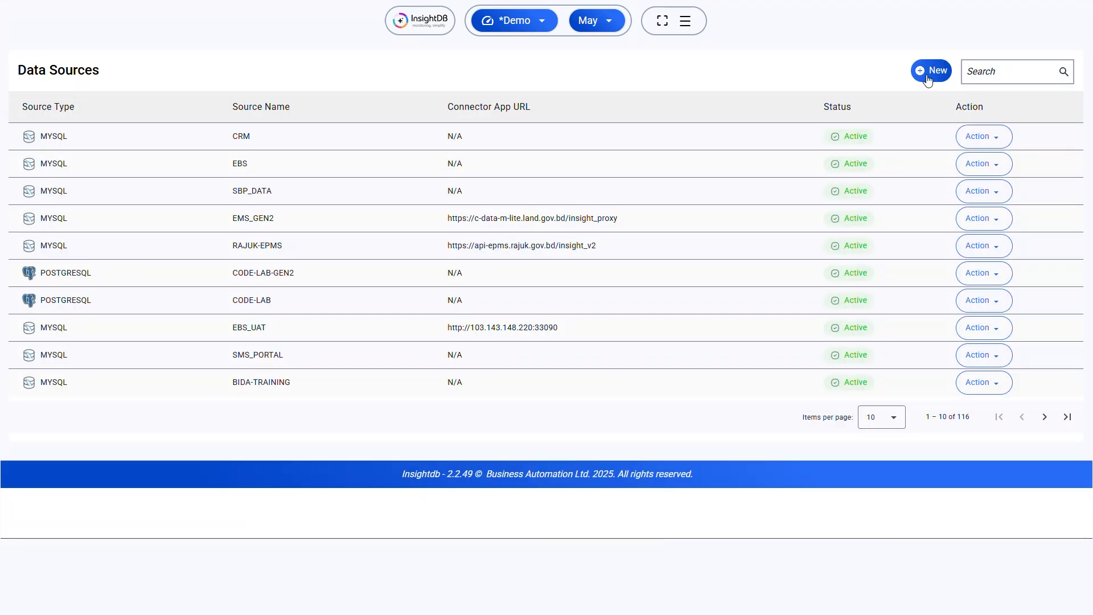
Start a new data source and choose Oracle as its source type.
{"action": "left_click", "coordinate": [927, 79]}
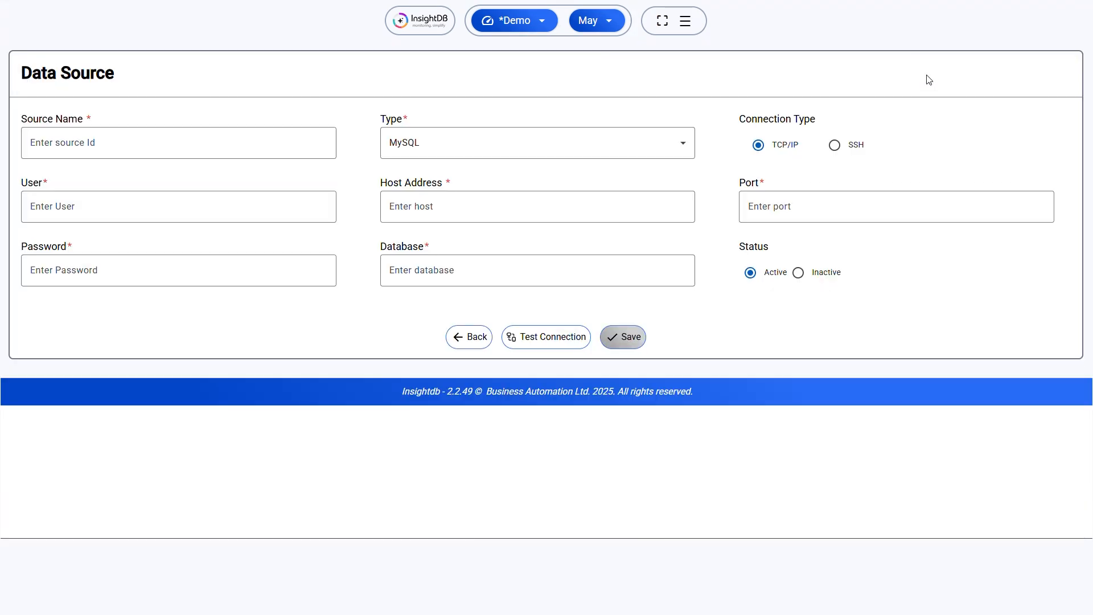
{"action": "left_click", "coordinate": [431, 151]}
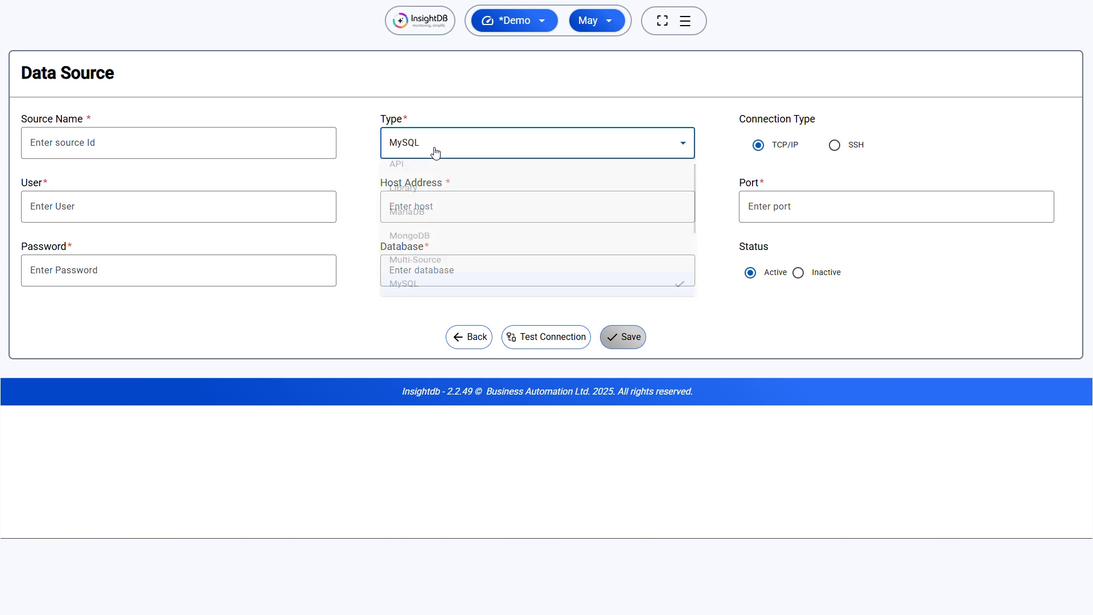
{"action": "scroll", "coordinate": [449, 258], "scroll_direction": "down", "scroll_amount": 1}
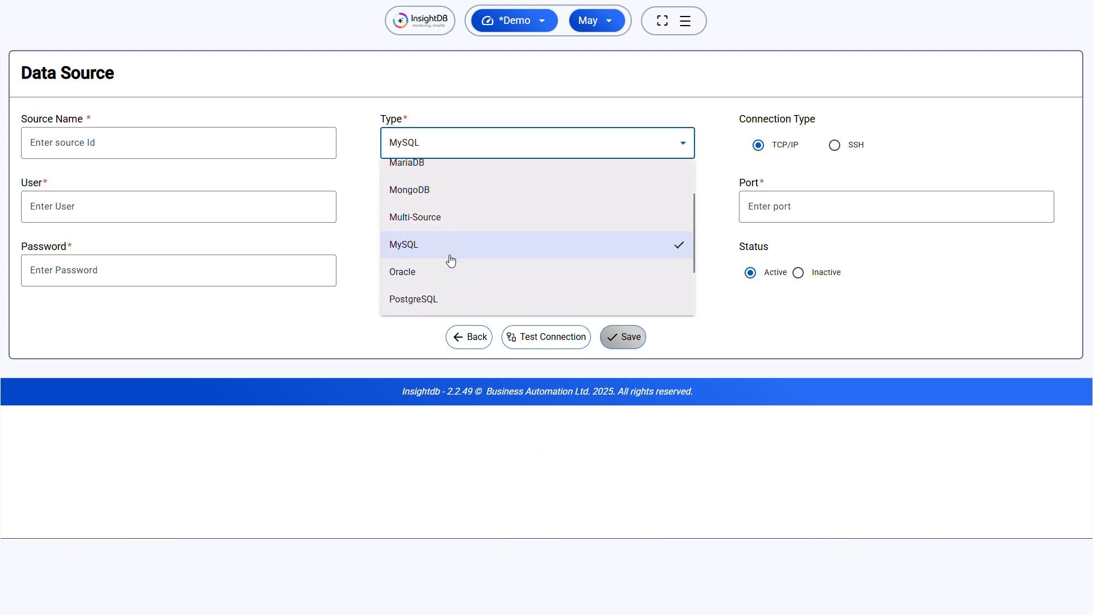
{"action": "left_click", "coordinate": [444, 272]}
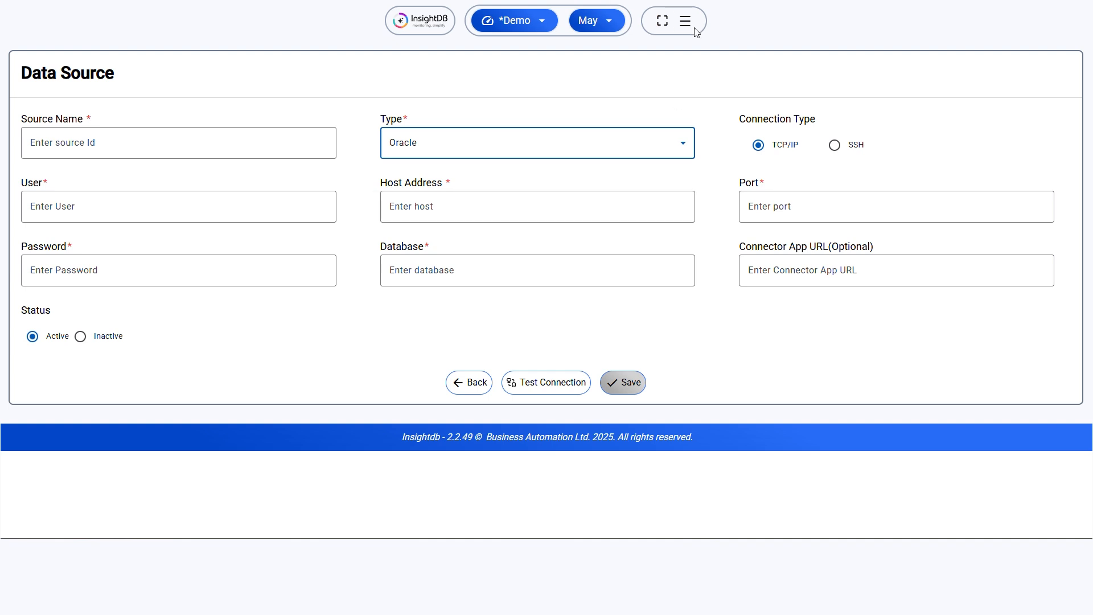
Switch the source type to API with OAUTH 2 authentication and the CLIENT CREDENTIALS grant type.
{"action": "left_click", "coordinate": [524, 142]}
{"action": "scroll", "coordinate": [492, 245], "scroll_direction": "up", "scroll_amount": 2}
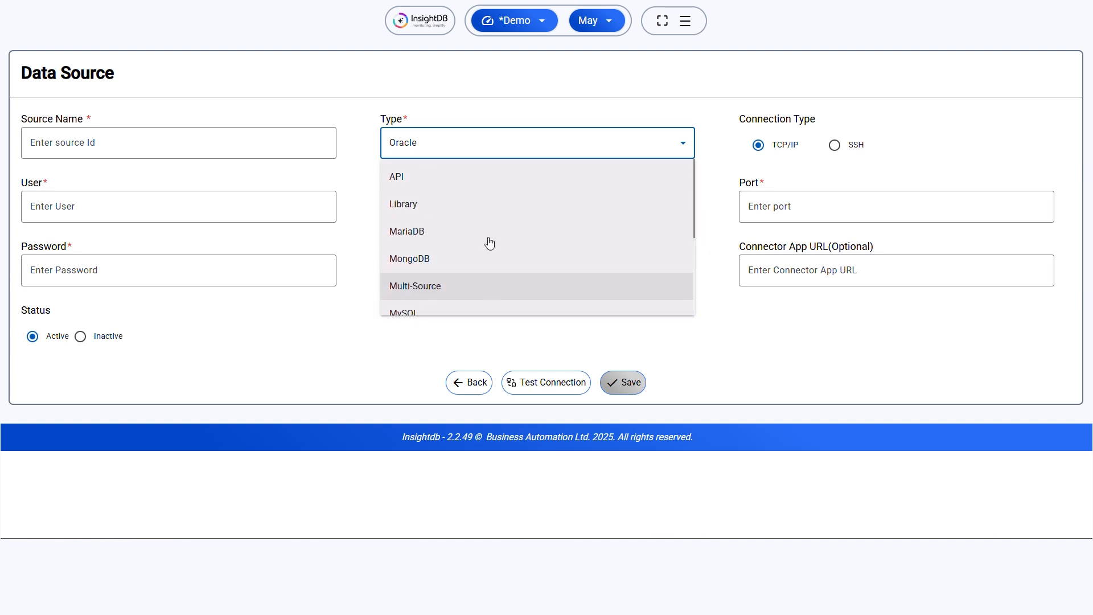
{"action": "left_click", "coordinate": [426, 186]}
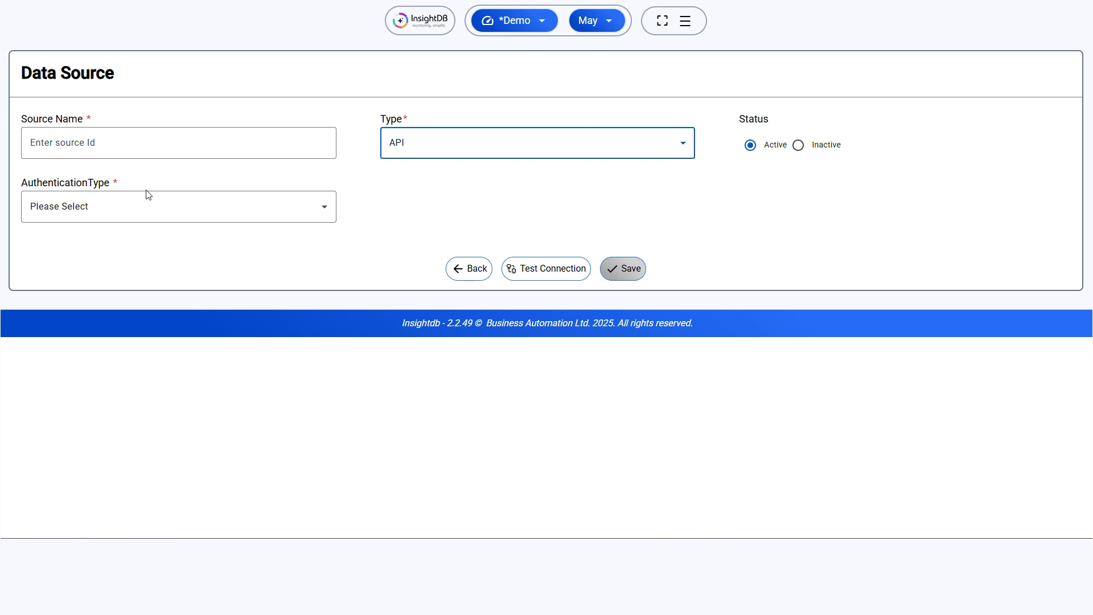
{"action": "left_click", "coordinate": [144, 207]}
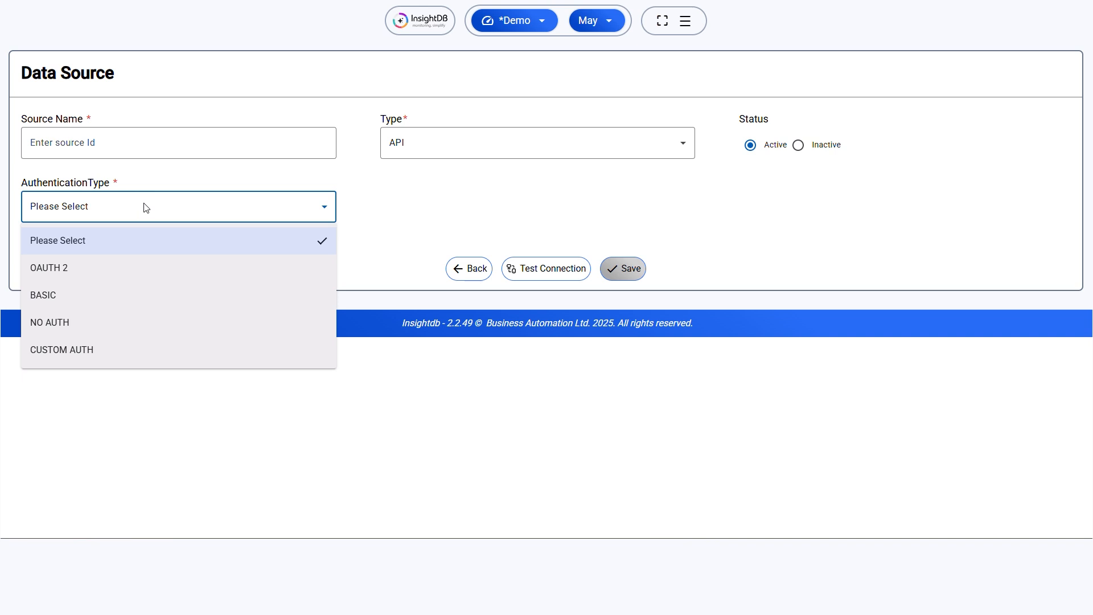
{"action": "left_click", "coordinate": [183, 279]}
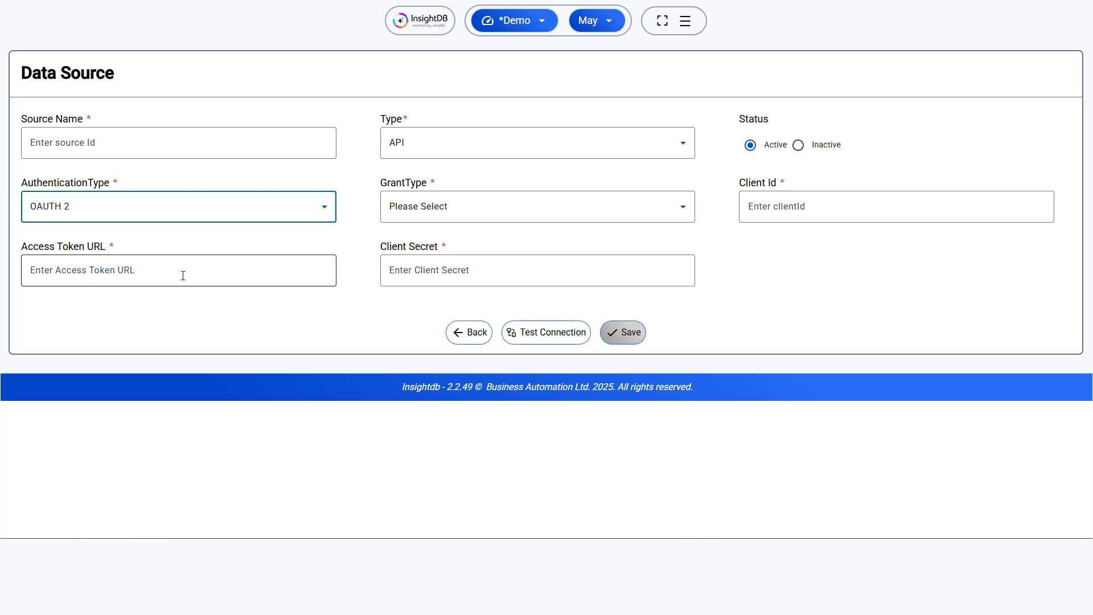
{"action": "left_click", "coordinate": [504, 196]}
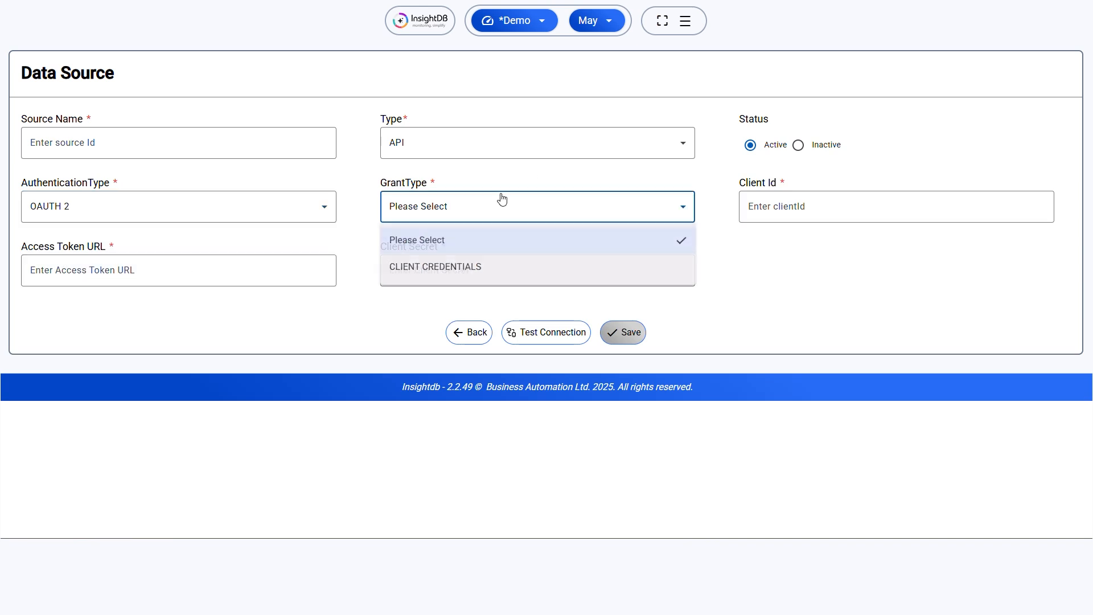
{"action": "left_click", "coordinate": [472, 267]}
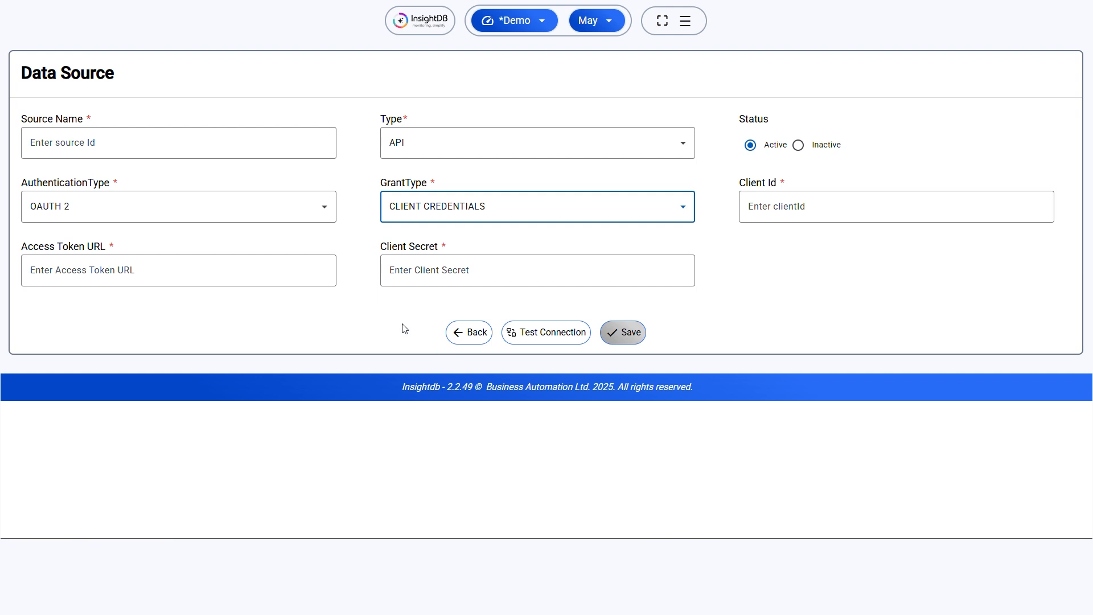
Change the API source's authentication type to BASIC and return to the data source list without saving.
{"action": "left_click", "coordinate": [142, 207]}
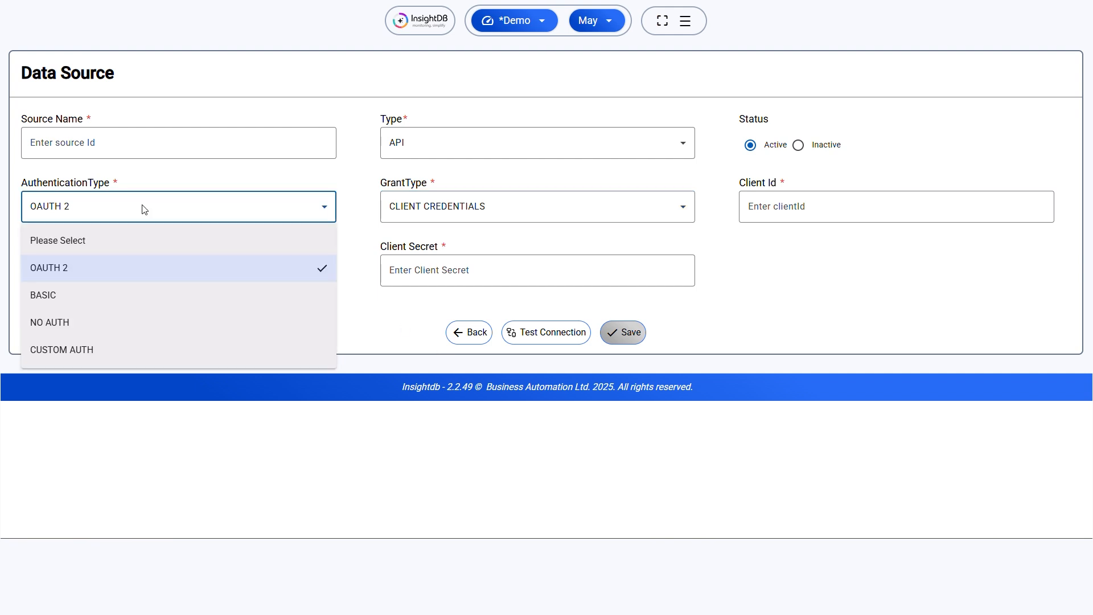
{"action": "left_click", "coordinate": [85, 303]}
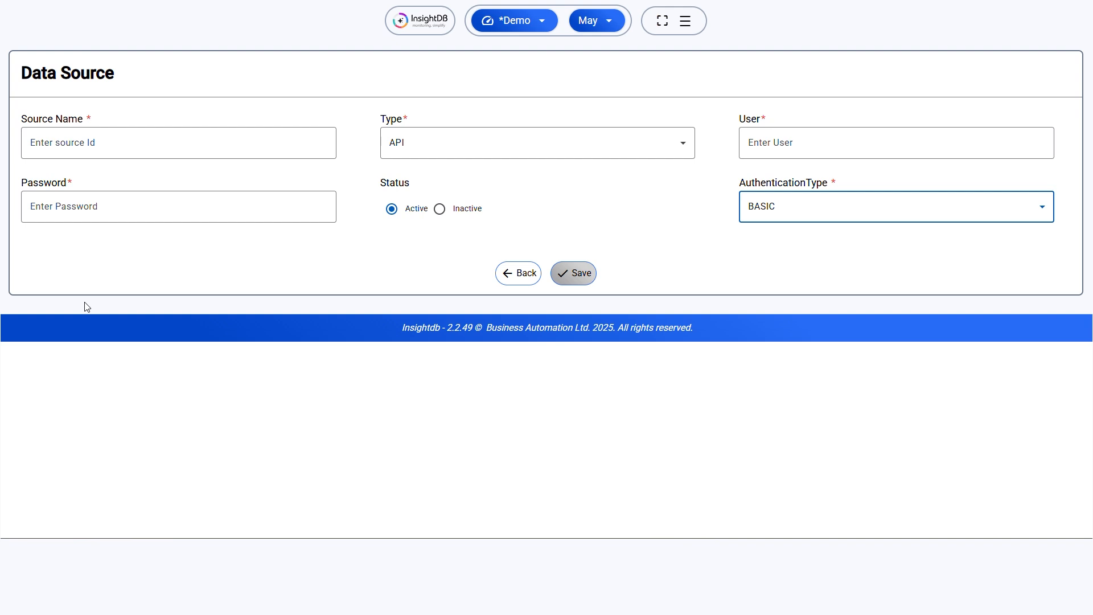
{"action": "left_click", "coordinate": [506, 279]}
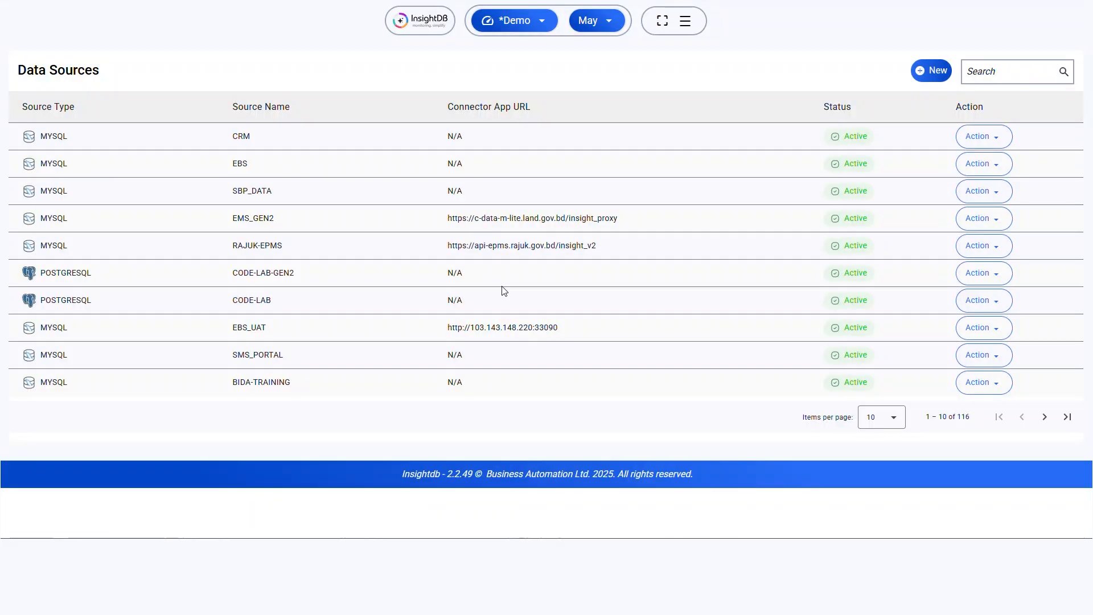
Start another API data source with NO AUTH authentication and return to the data source list without saving.
{"action": "left_click", "coordinate": [931, 71]}
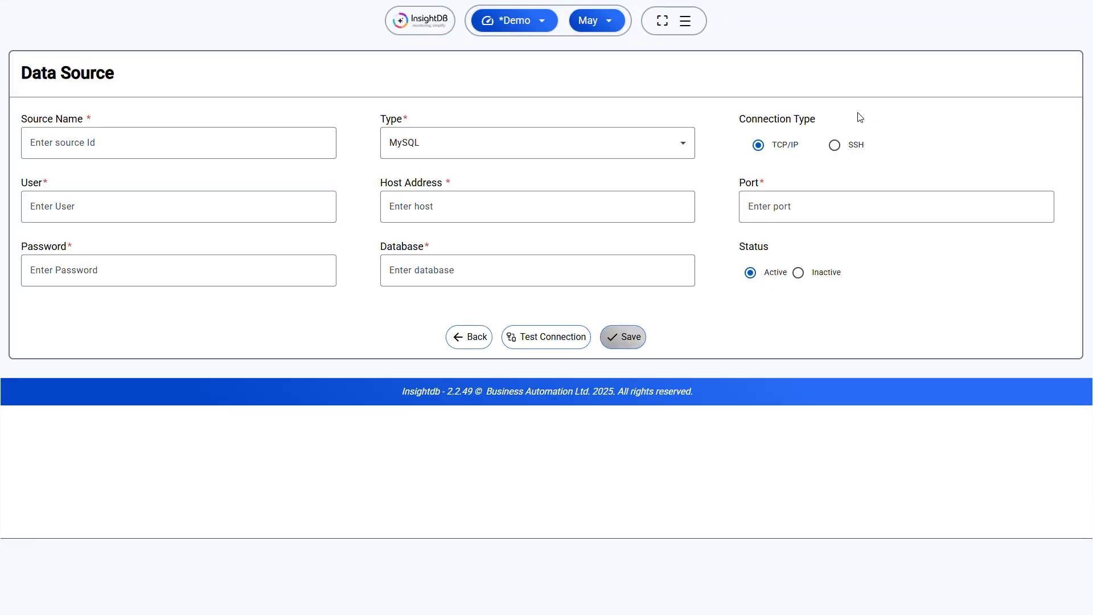
{"action": "left_click", "coordinate": [504, 153]}
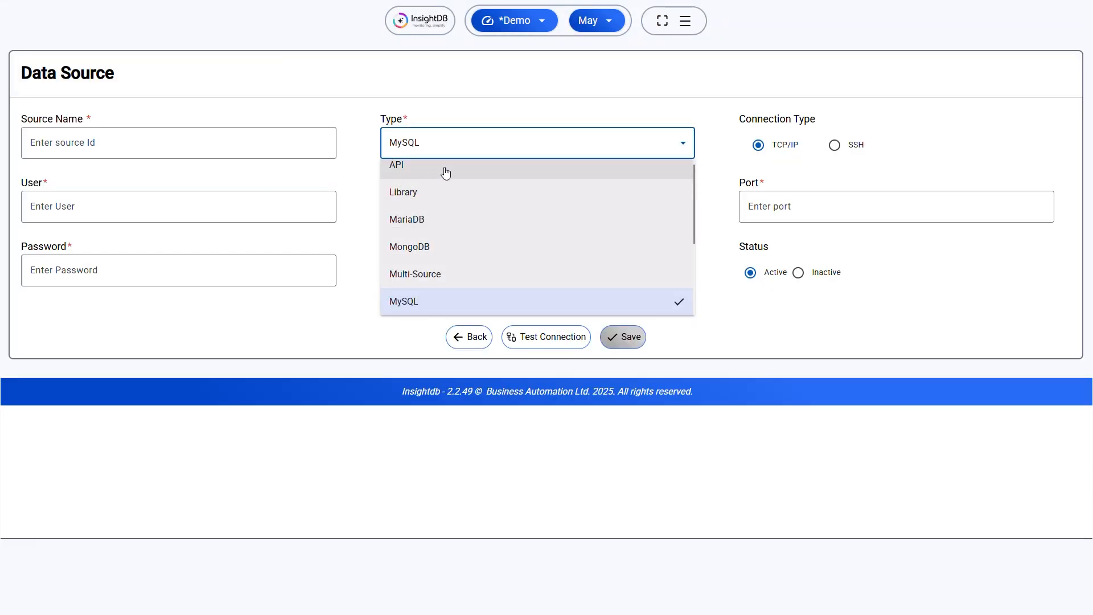
{"action": "left_click", "coordinate": [401, 170]}
{"action": "left_click", "coordinate": [164, 207]}
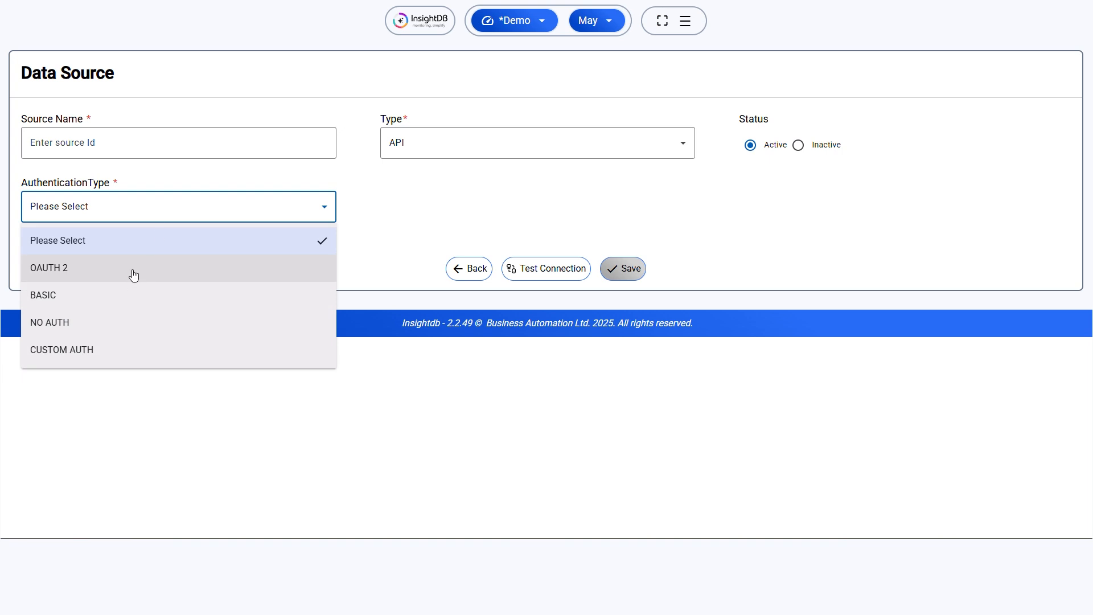
{"action": "left_click", "coordinate": [163, 326]}
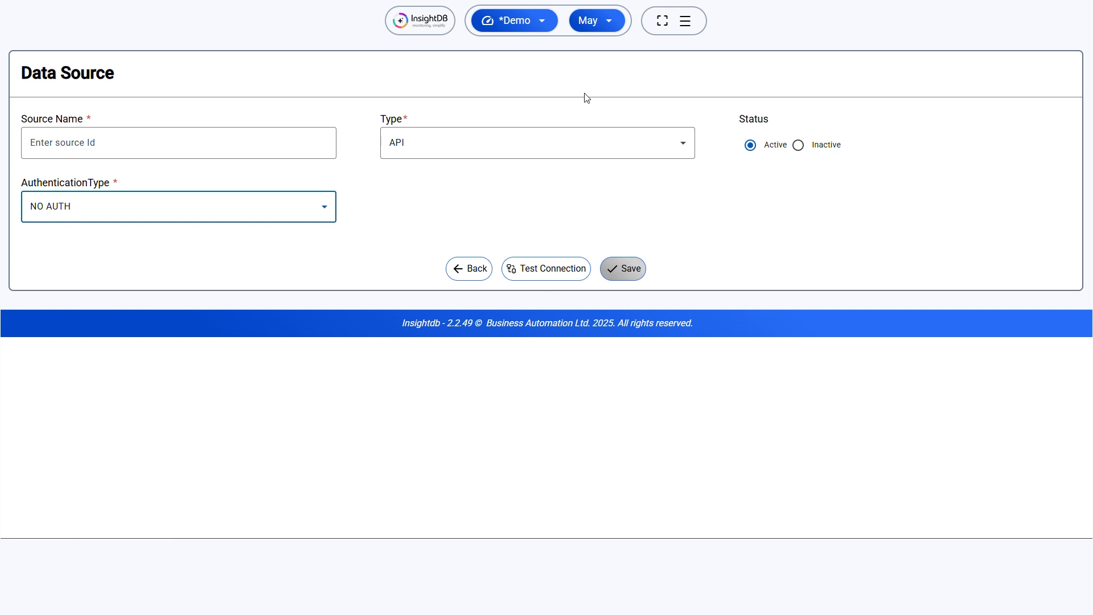
{"action": "left_click", "coordinate": [463, 271]}
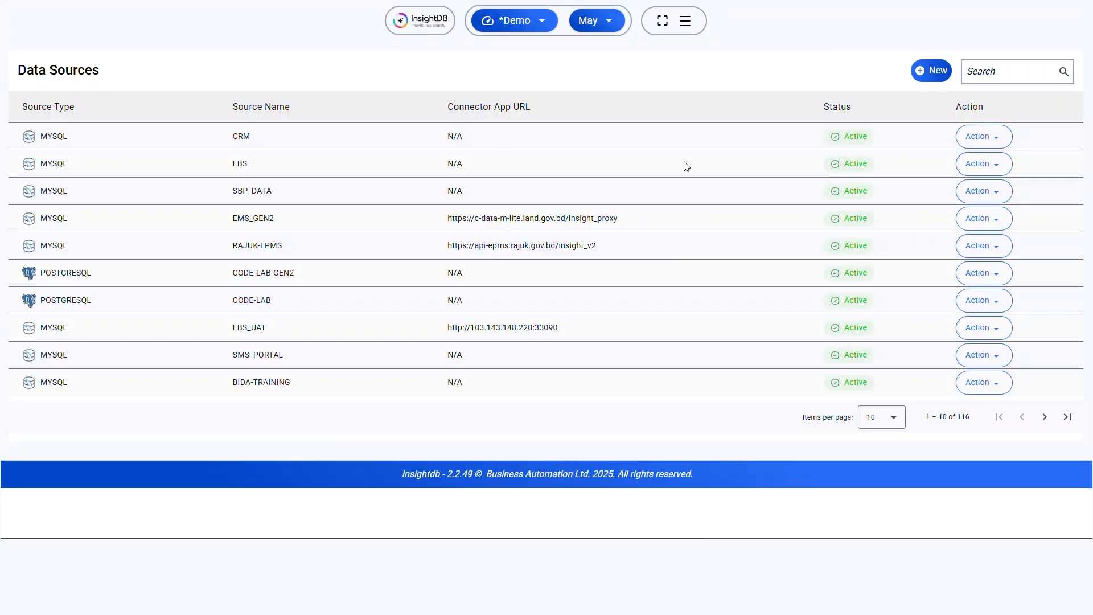
Start another new data source of type API and set its authentication type to CUSTOM AUTH.
{"action": "left_click", "coordinate": [936, 71]}
{"action": "left_click", "coordinate": [515, 139]}
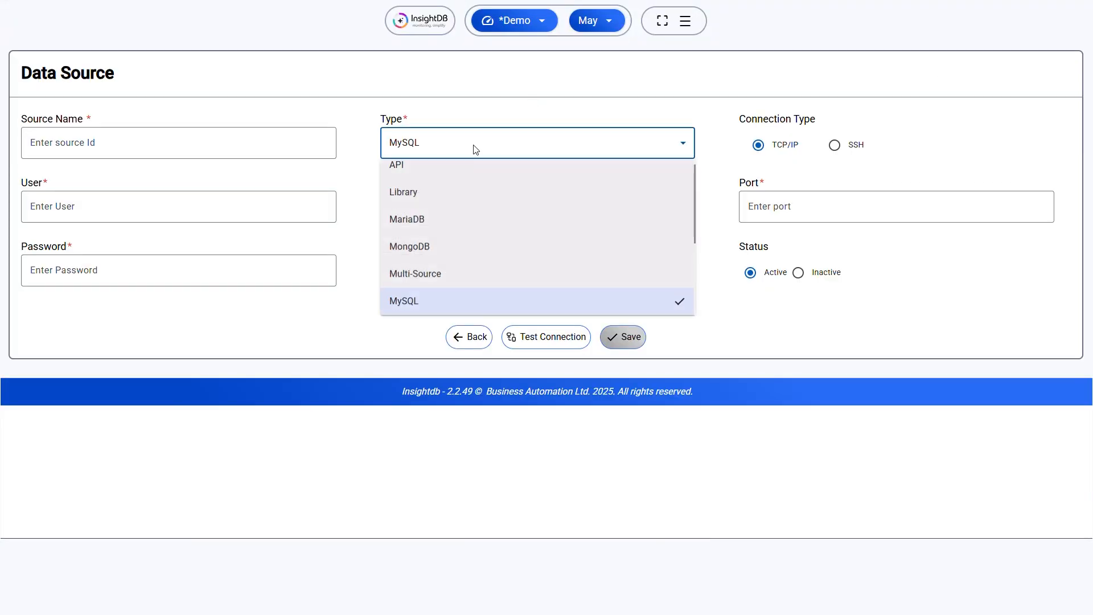
{"action": "left_click", "coordinate": [431, 173]}
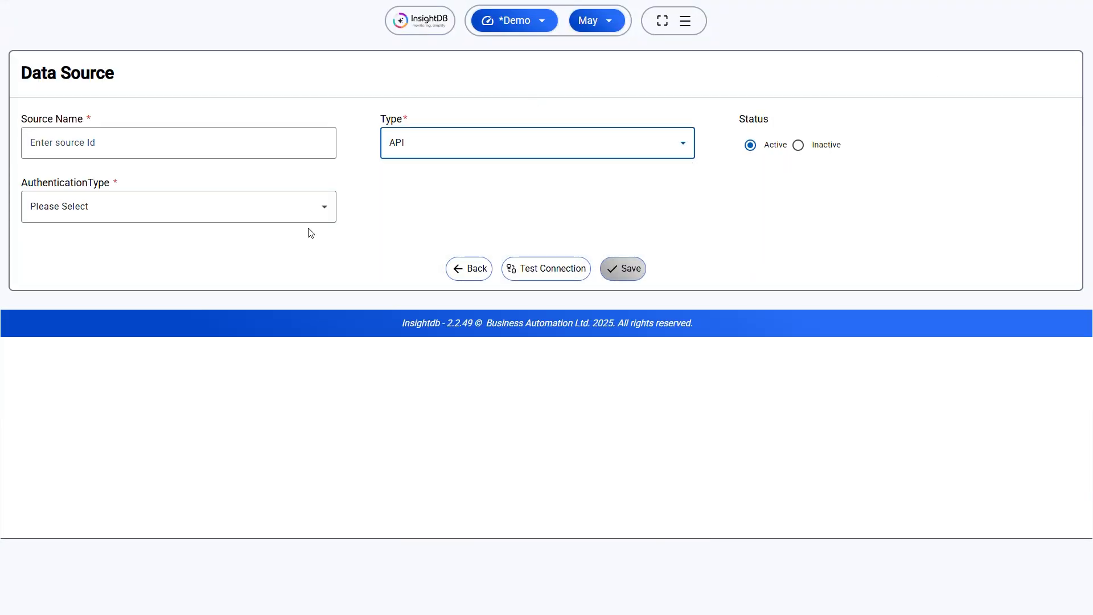
{"action": "left_click", "coordinate": [40, 205]}
{"action": "left_click", "coordinate": [73, 350]}
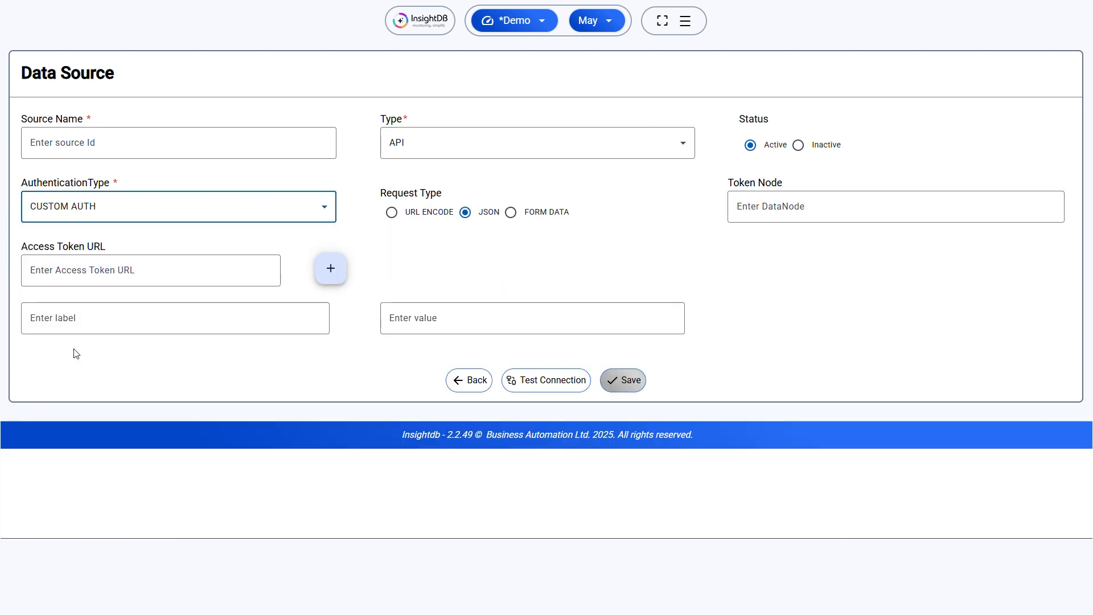
Add two extra label and value rows beneath the access token URL, and remove both rows.
{"action": "left_click", "coordinate": [50, 315]}
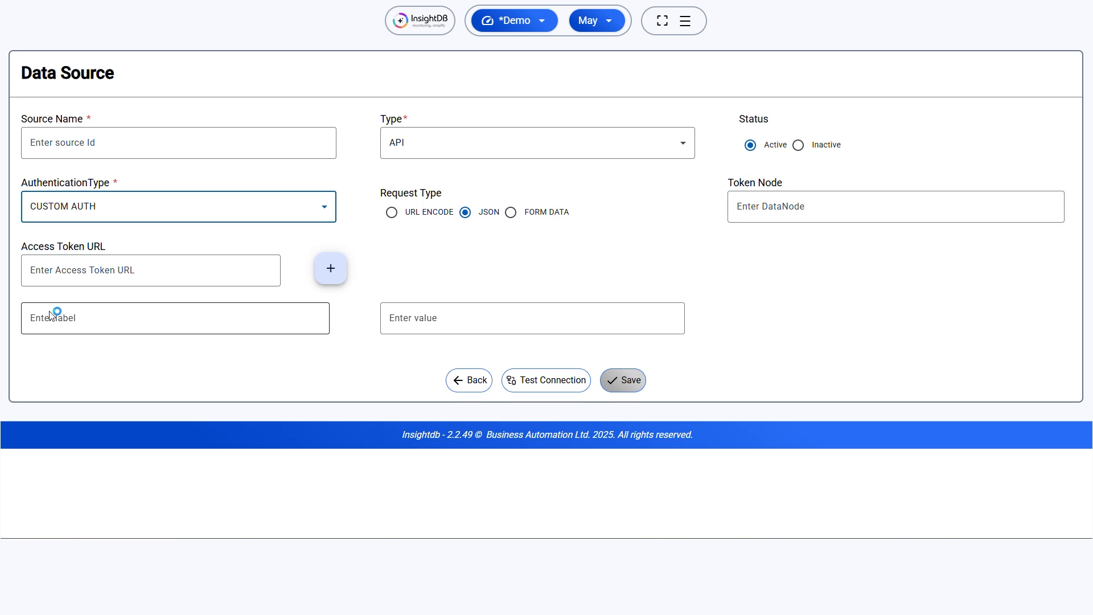
{"action": "left_click", "coordinate": [99, 319]}
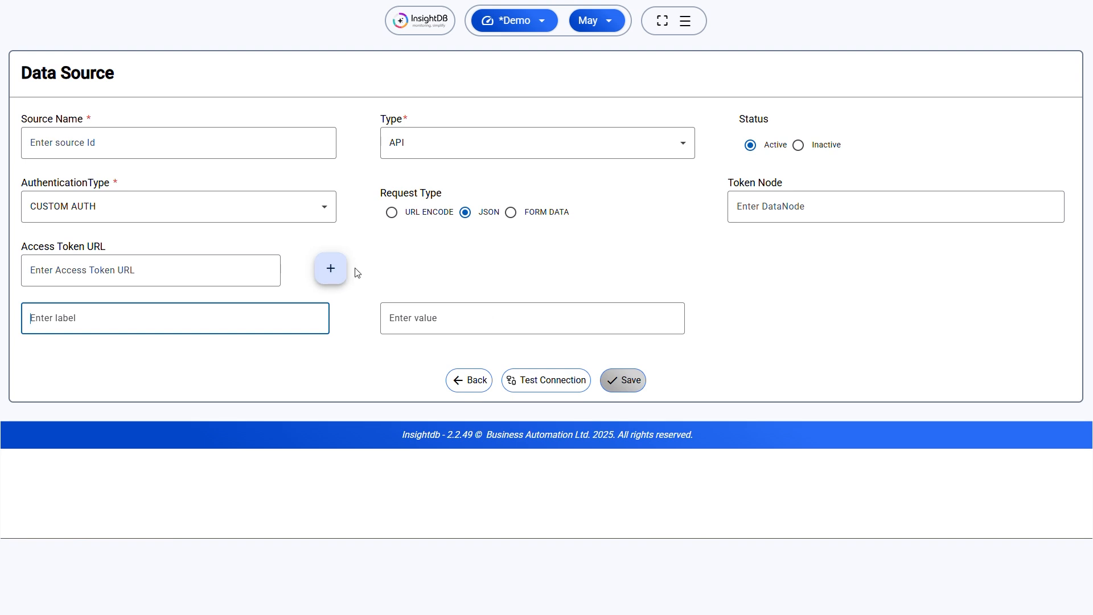
{"action": "left_click", "coordinate": [330, 269]}
{"action": "left_click", "coordinate": [331, 269]}
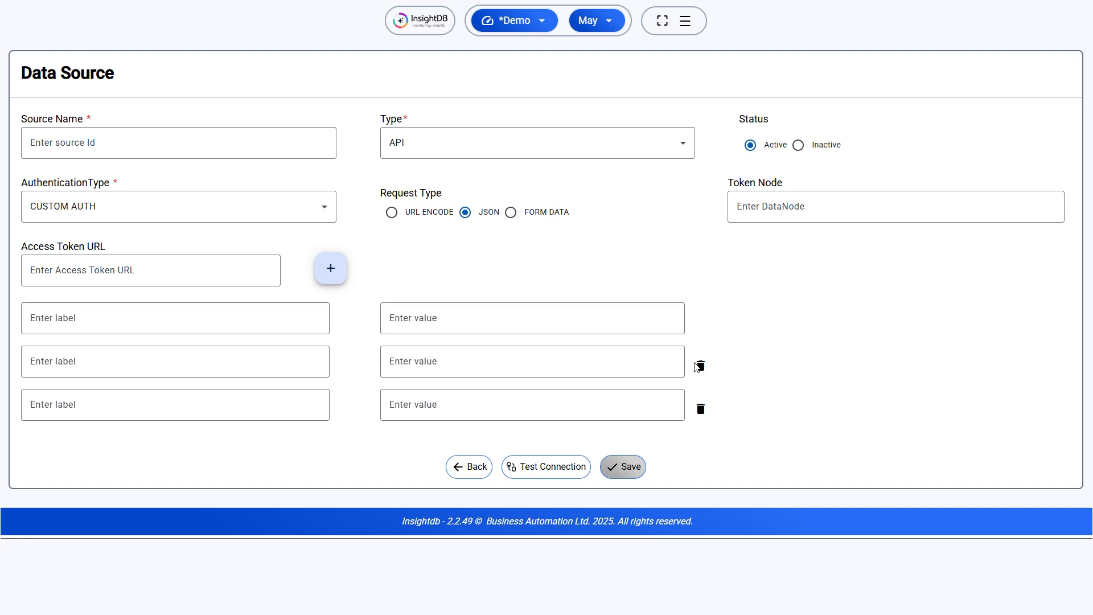
{"action": "left_click", "coordinate": [699, 366]}
{"action": "left_click", "coordinate": [700, 369]}
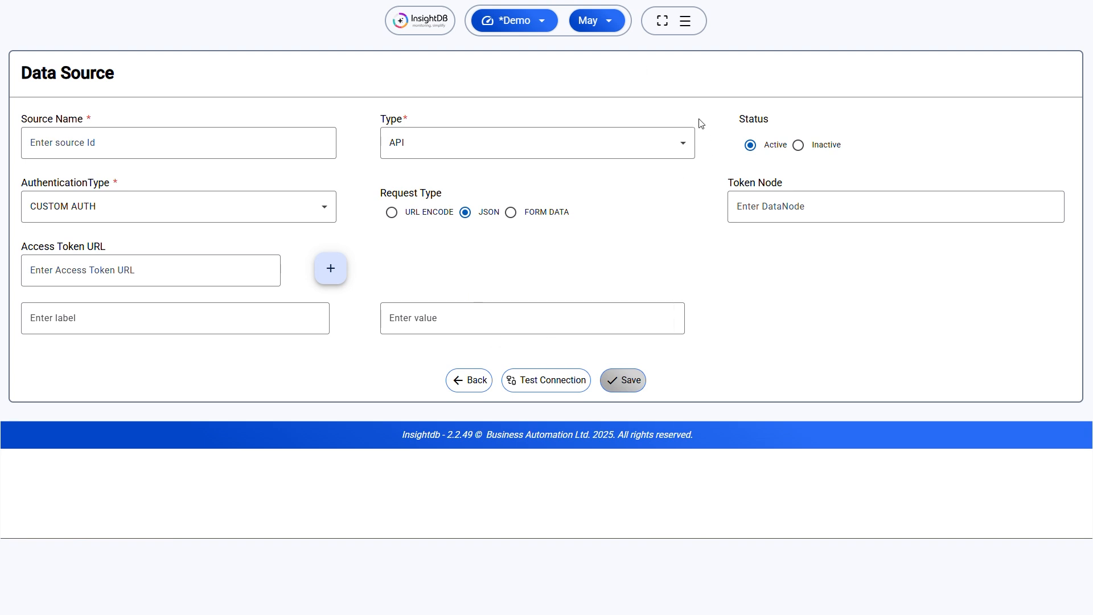
Leave the CUSTOM AUTH source unsaved and return to the data source list.
{"action": "left_click", "coordinate": [686, 24]}
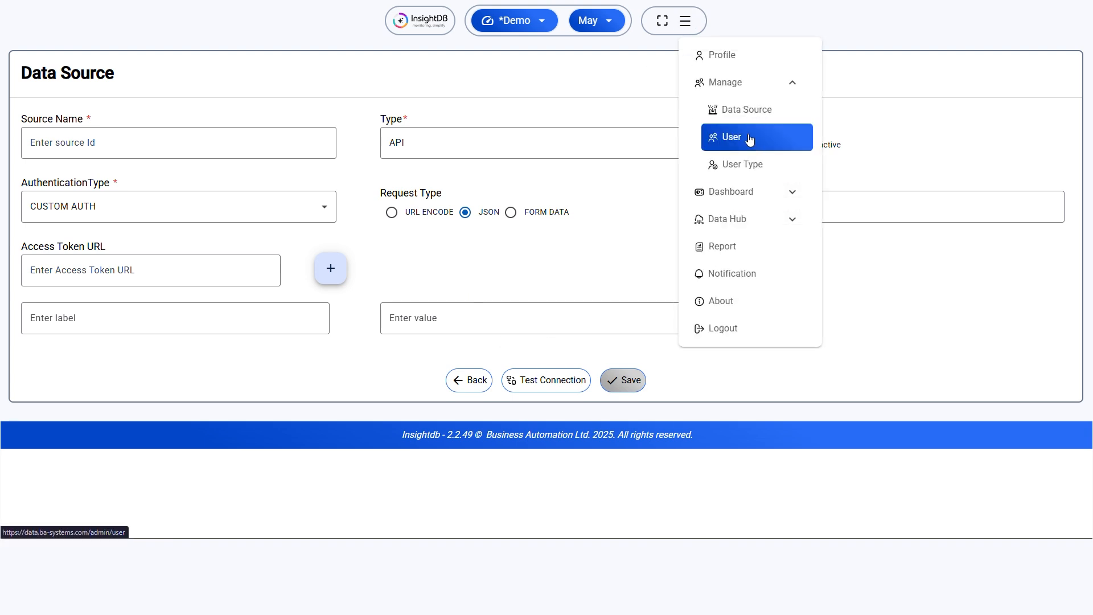
{"action": "left_click", "coordinate": [546, 124]}
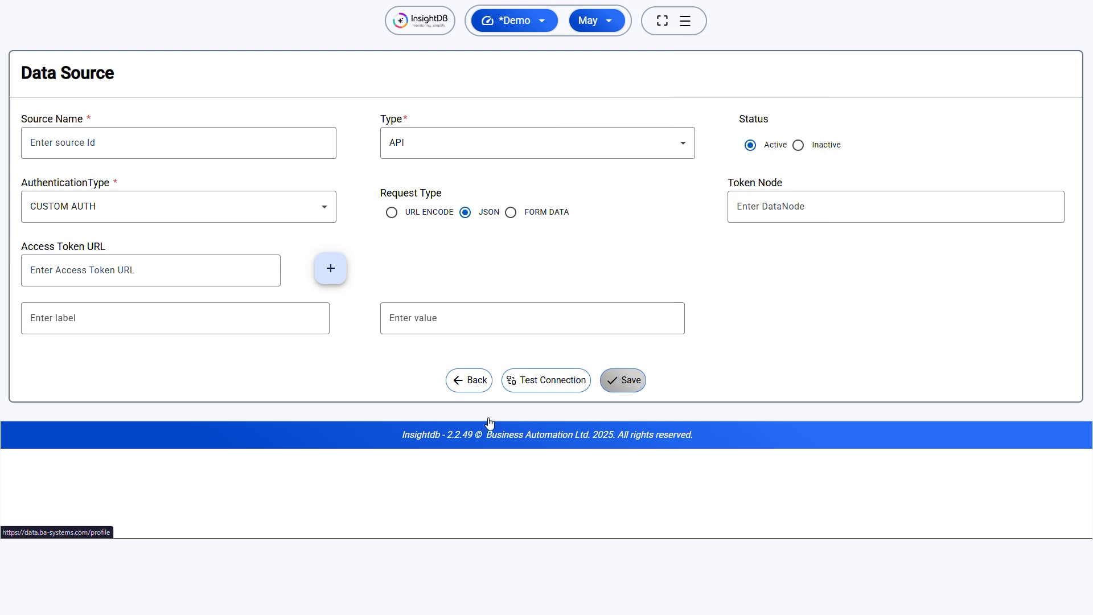
{"action": "left_click", "coordinate": [466, 378]}
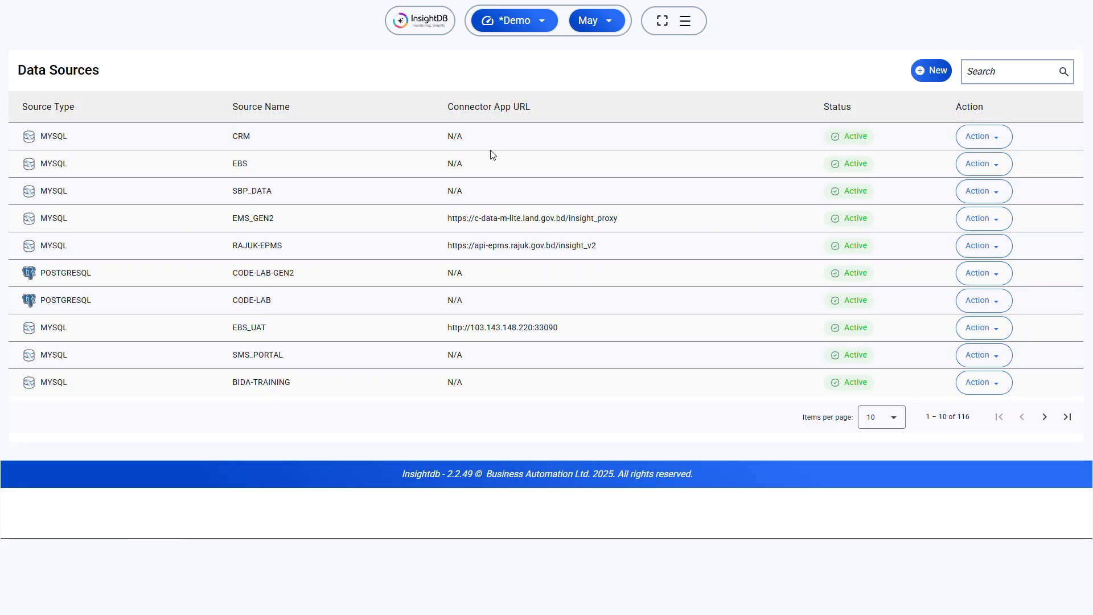
Start a new data source, look through the available source types, and set its type to Multi-Source.
{"action": "left_click", "coordinate": [926, 74]}
{"action": "left_click", "coordinate": [467, 134]}
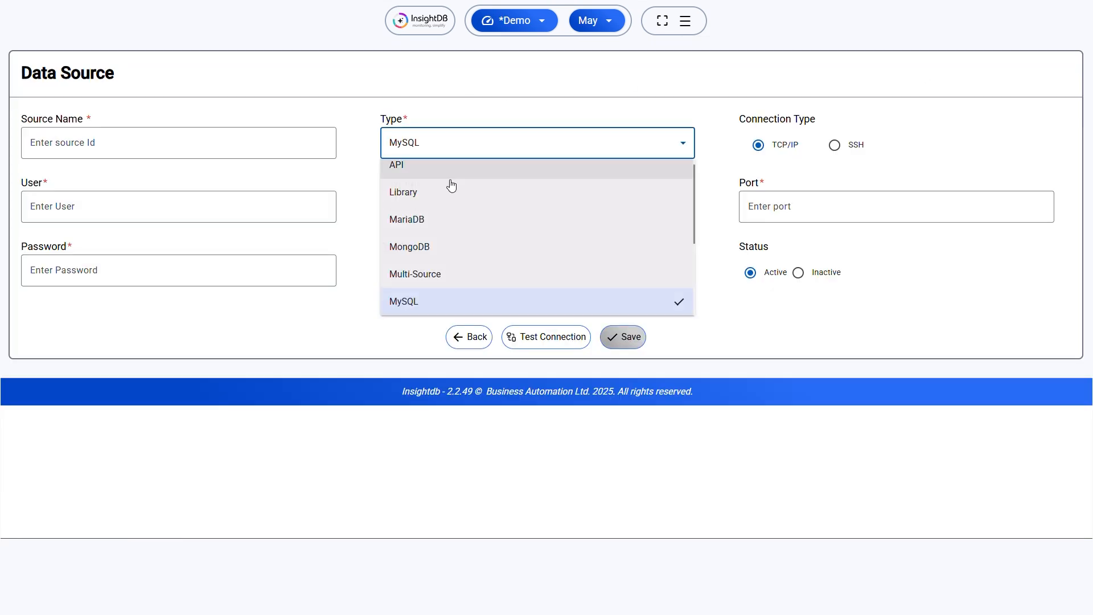
{"action": "scroll", "coordinate": [455, 228], "scroll_direction": "down", "scroll_amount": 3}
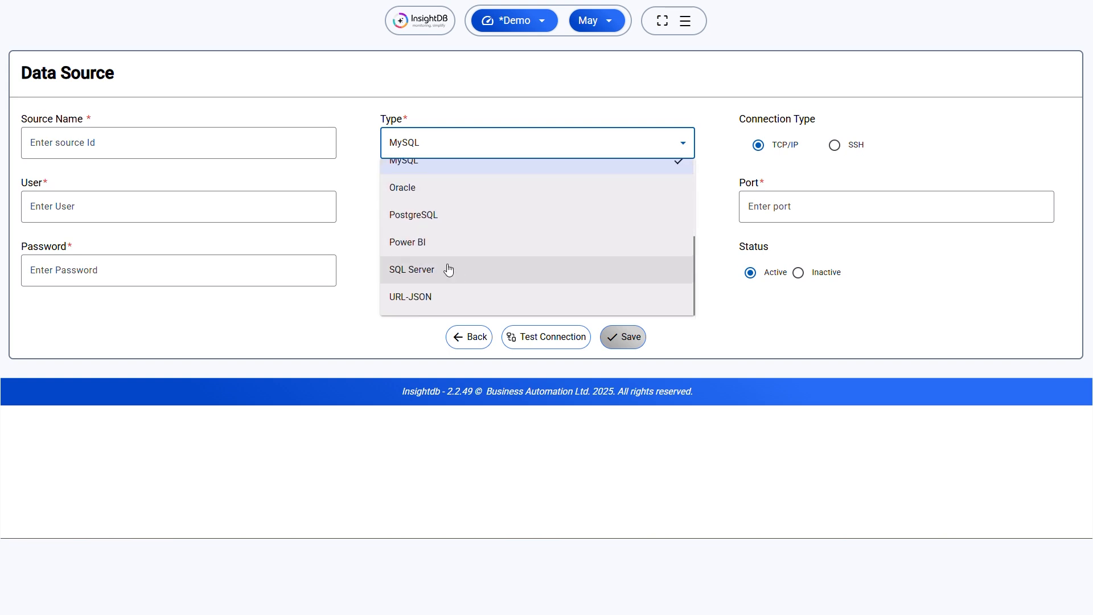
{"action": "scroll", "coordinate": [449, 236], "scroll_direction": "up", "scroll_amount": 2}
{"action": "left_click", "coordinate": [432, 247]}
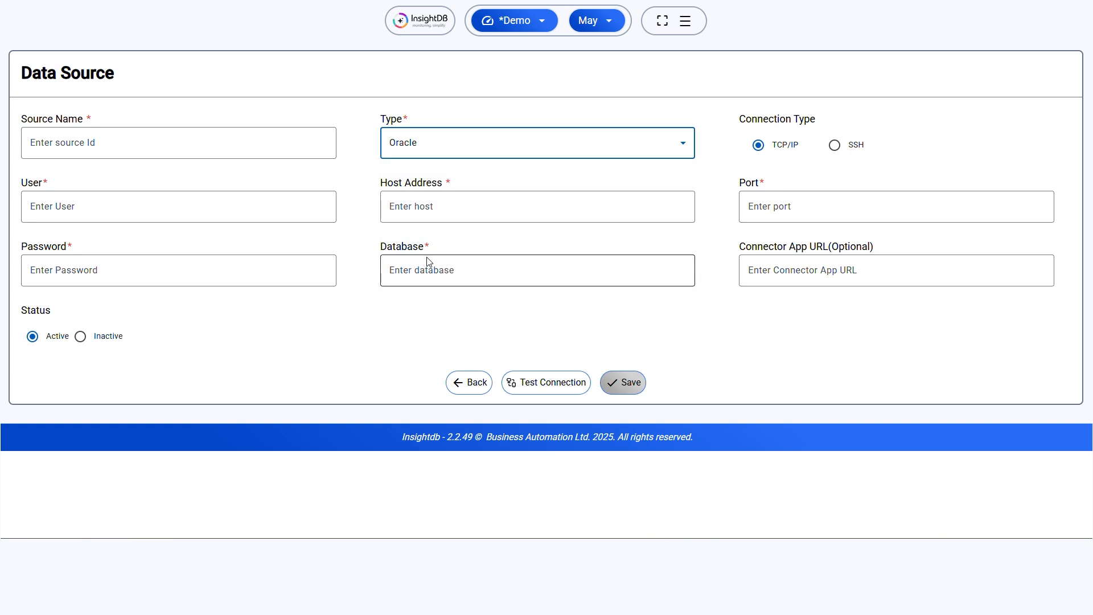
{"action": "left_click", "coordinate": [451, 150]}
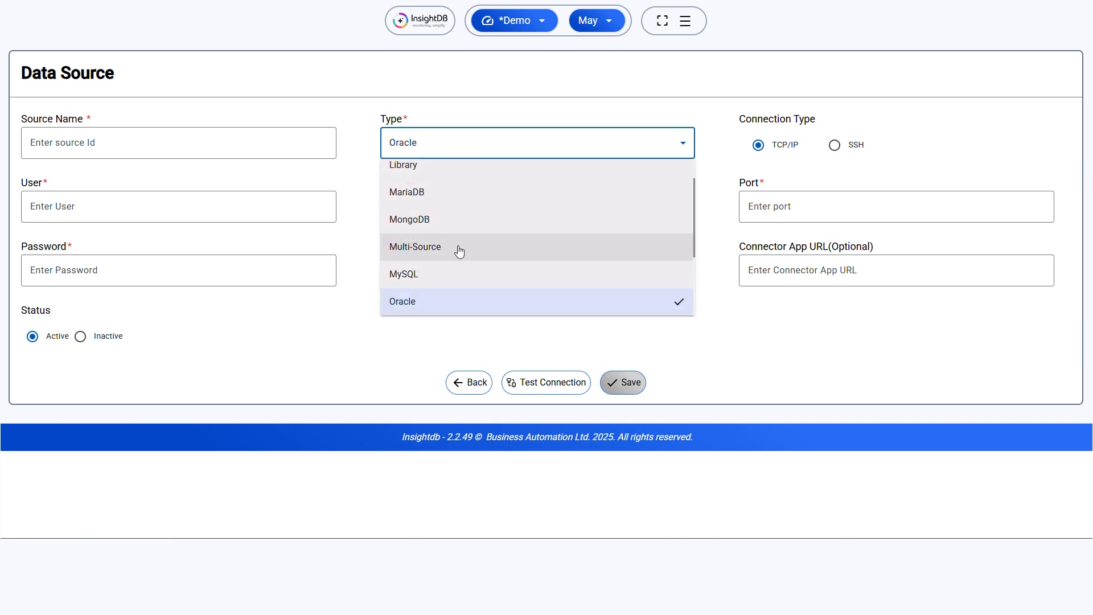
{"action": "scroll", "coordinate": [468, 252], "scroll_direction": "up", "scroll_amount": 1}
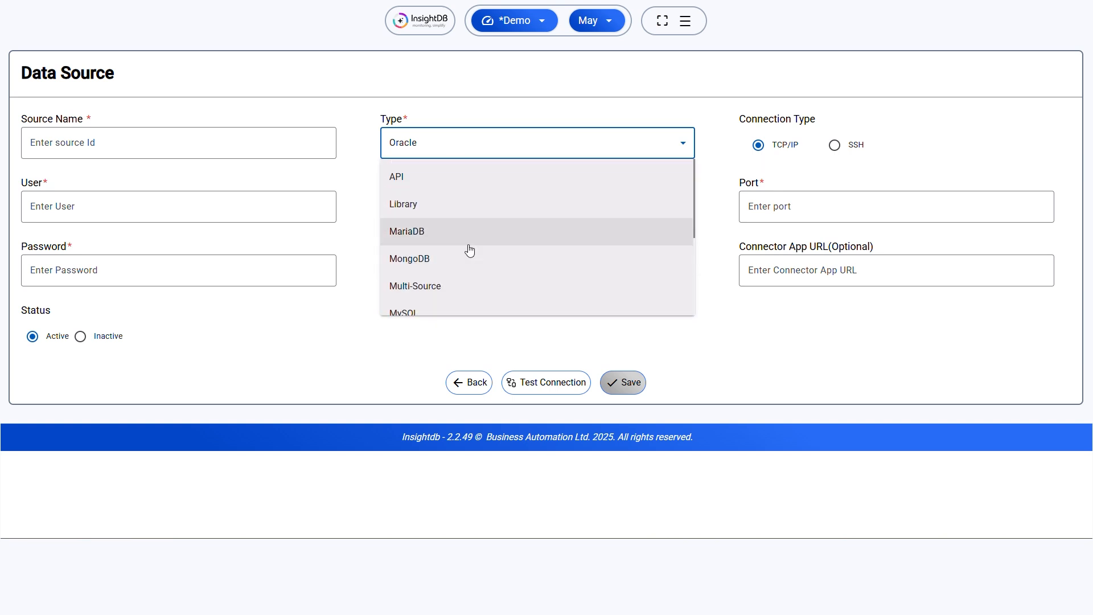
{"action": "left_click", "coordinate": [444, 296]}
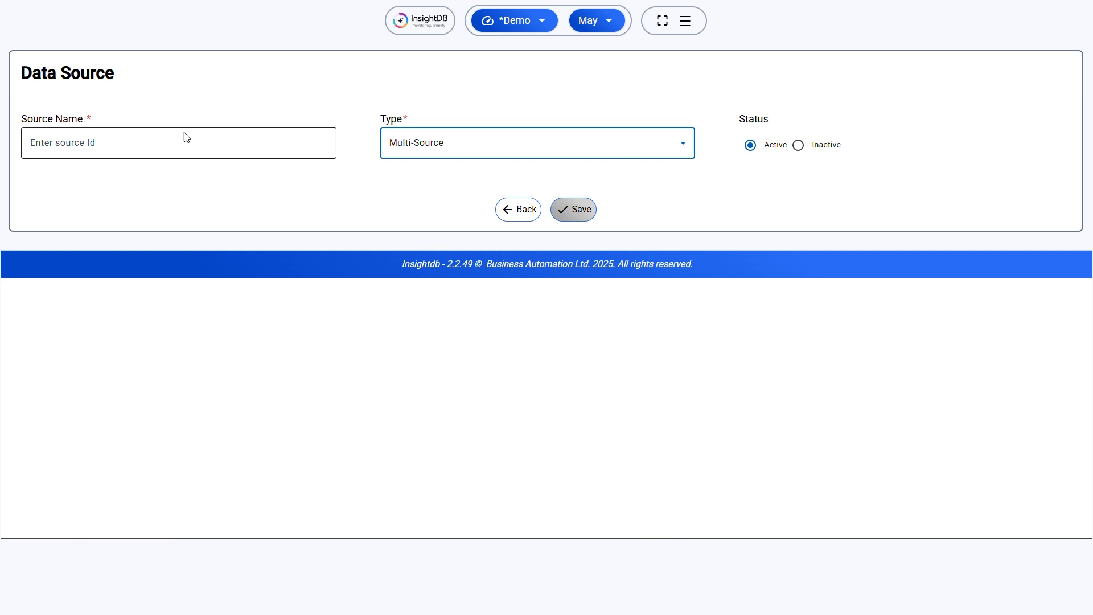